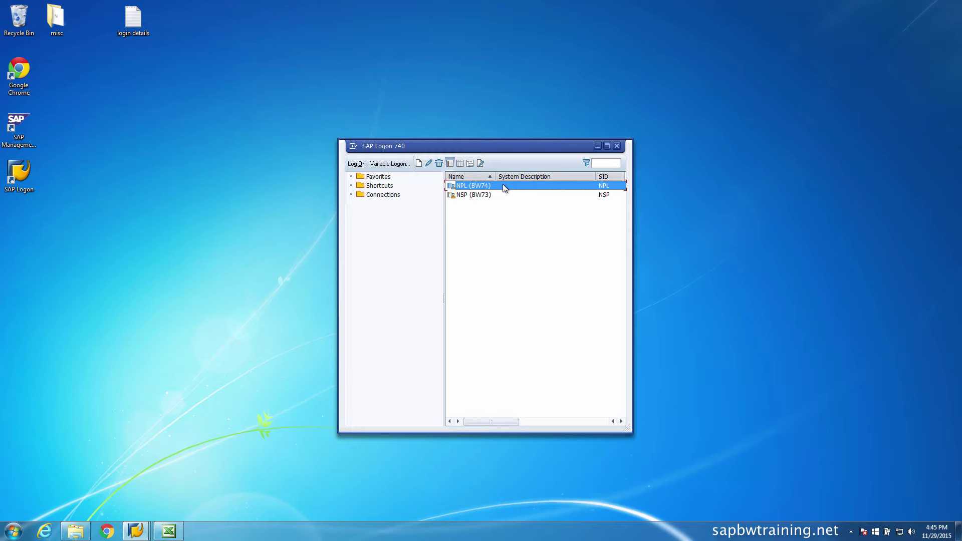
# Log on to the NPL (BW74) system as user developer with the account password
pyautogui.doubleClick(503, 186)
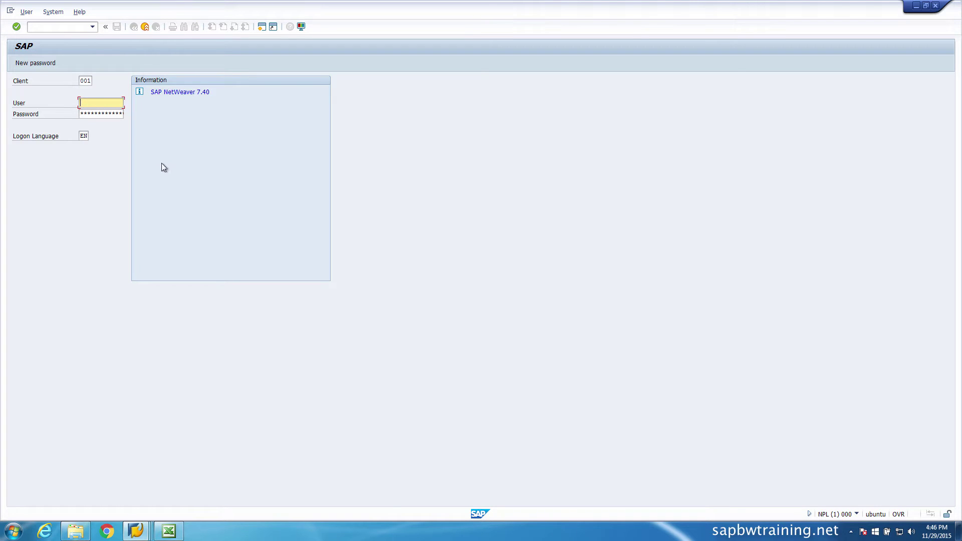
pyautogui.write('de')
pyautogui.press('Down')
pyautogui.press('Tab')
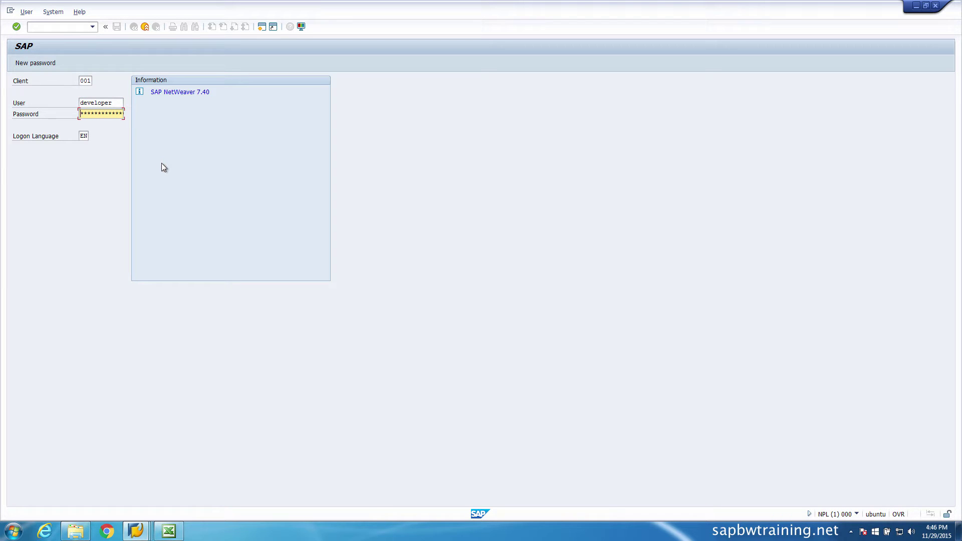
pyautogui.press('Return')
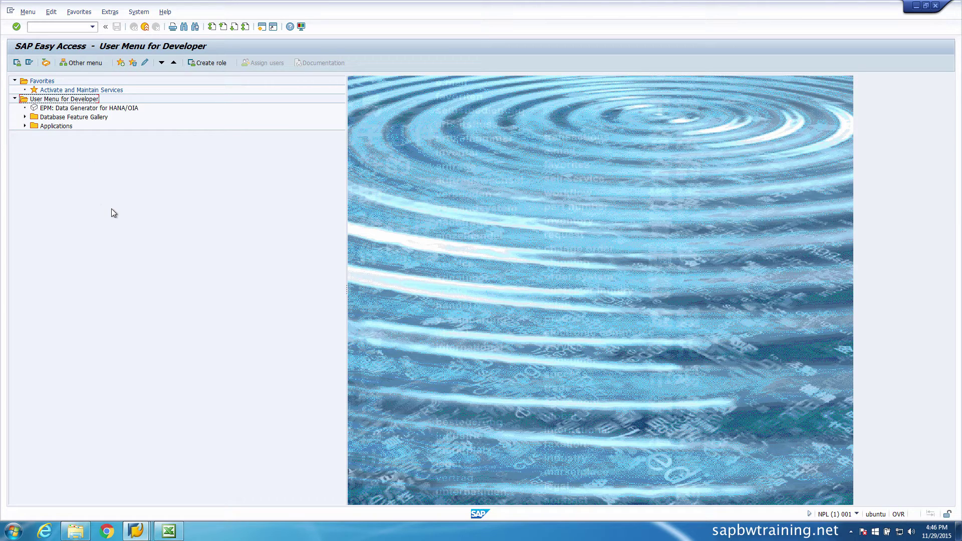
# Expand the Database Feature Gallery and Applications folders in the developer user menu
pyautogui.click(25, 117)
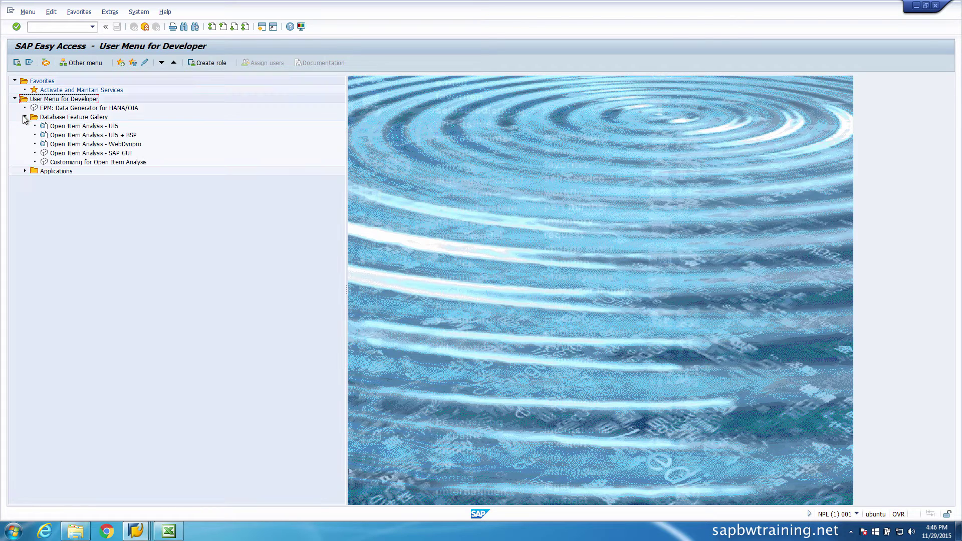
pyautogui.click(25, 171)
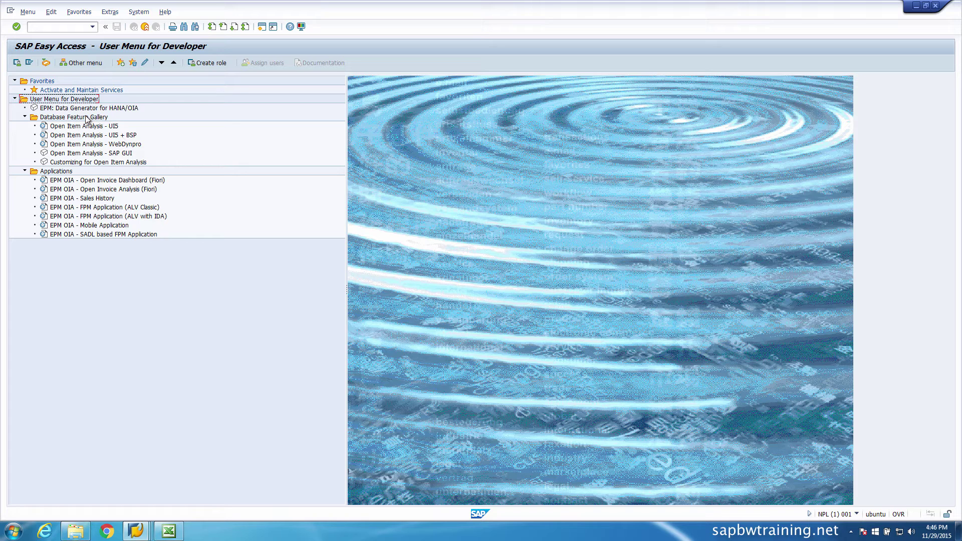
# Open the Data Warehousing Workbench with transaction RSA1 and widen the navigation pane until its entry names are fully readable
pyautogui.click(50, 28)
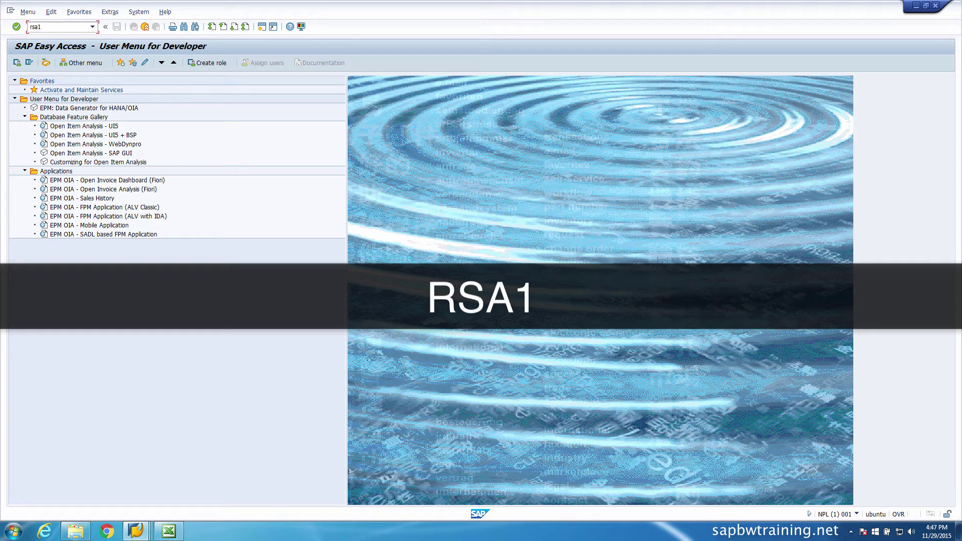
pyautogui.press('Return')
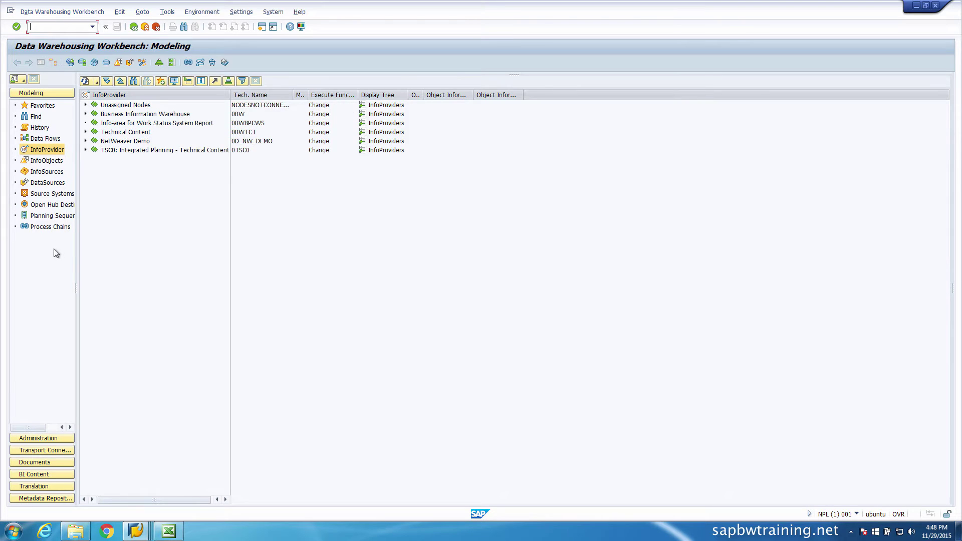
pyautogui.moveTo(76, 260); pyautogui.dragTo(107, 256)
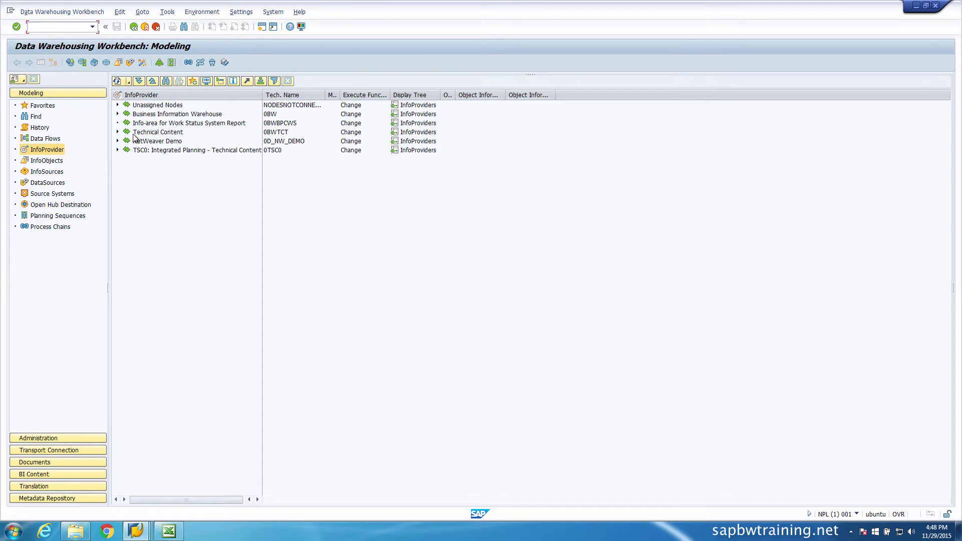
# Examine NetWeaver Demo with its Actuals and Plan Multiprovider, Business Information Warehouse and TSC0 in the InfoProvider tree, and collapse these InfoAreas again
pyautogui.click(117, 142)
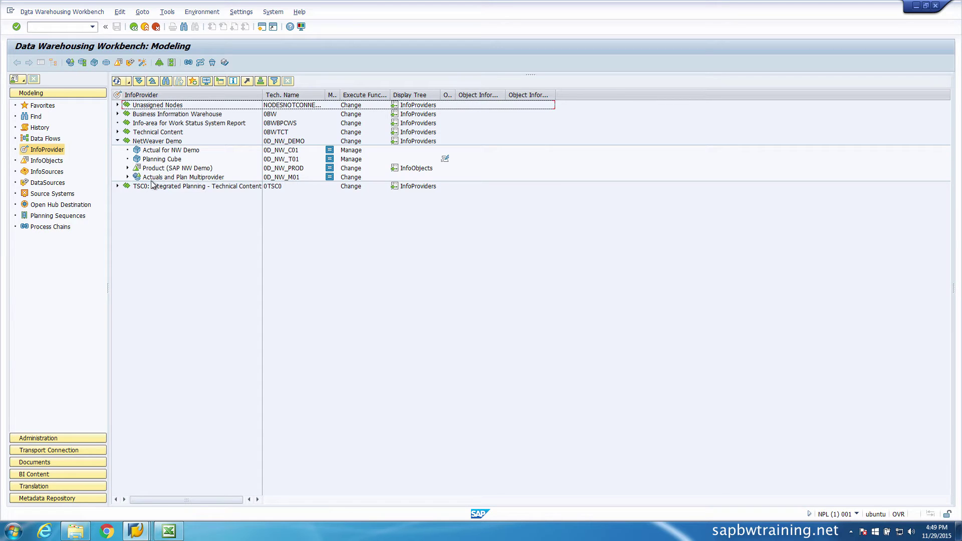
pyautogui.click(128, 178)
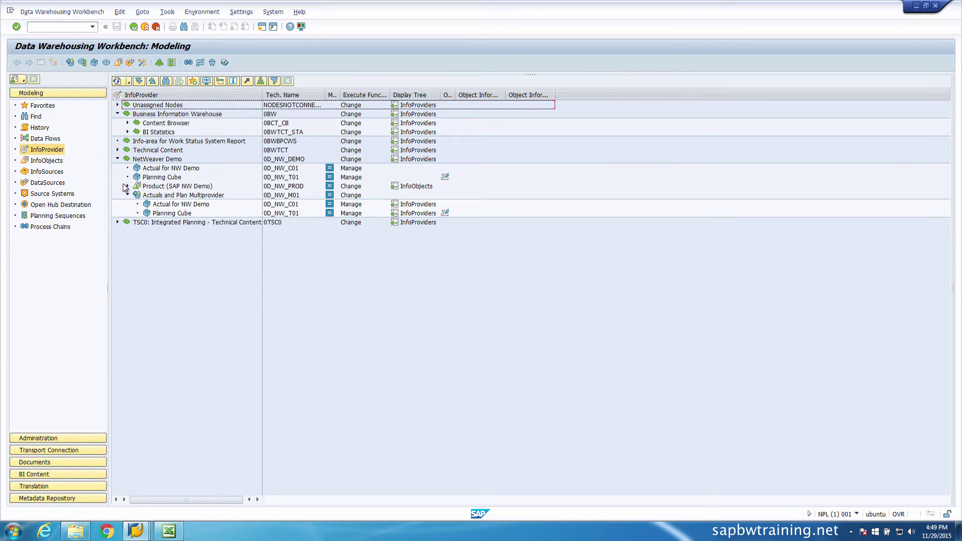
pyautogui.click(118, 222)
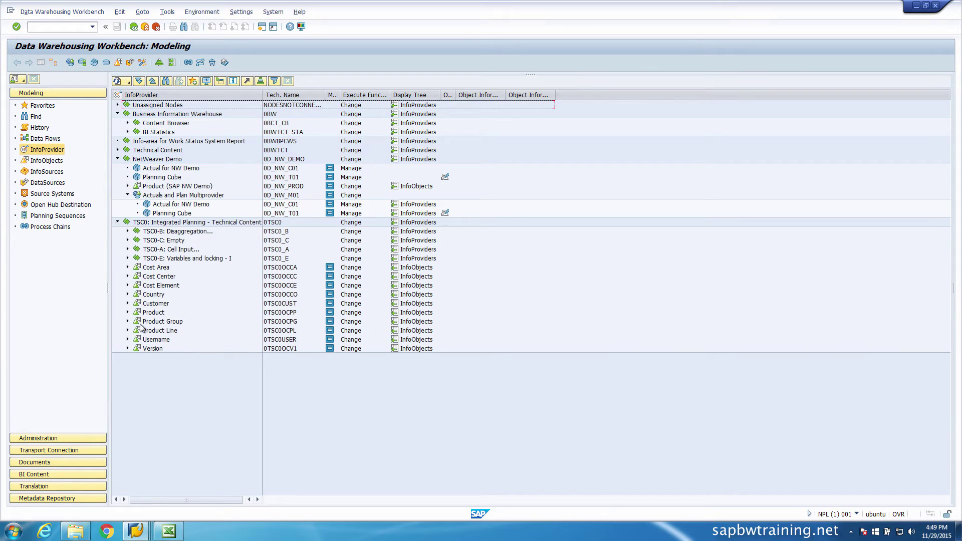
pyautogui.click(127, 249)
pyautogui.click(127, 231)
pyautogui.click(117, 222)
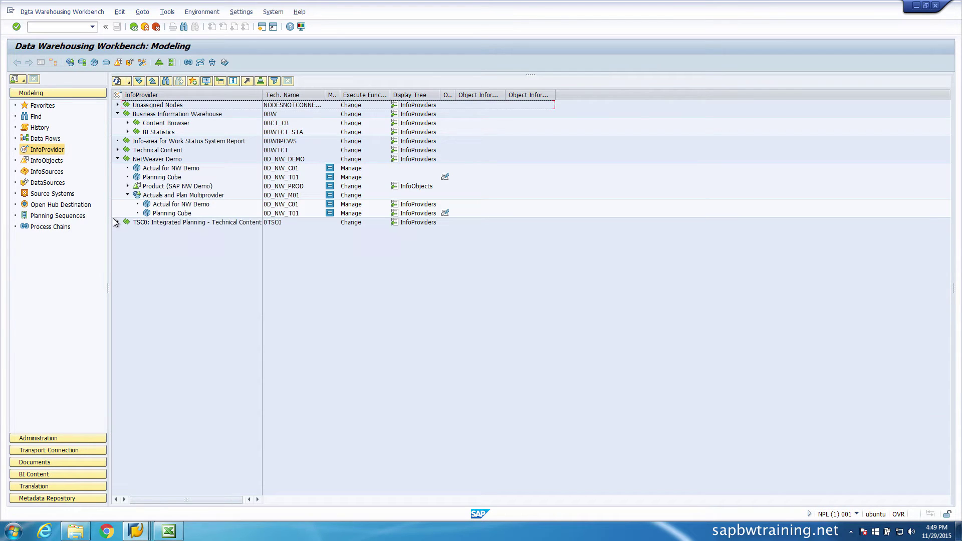
pyautogui.click(117, 159)
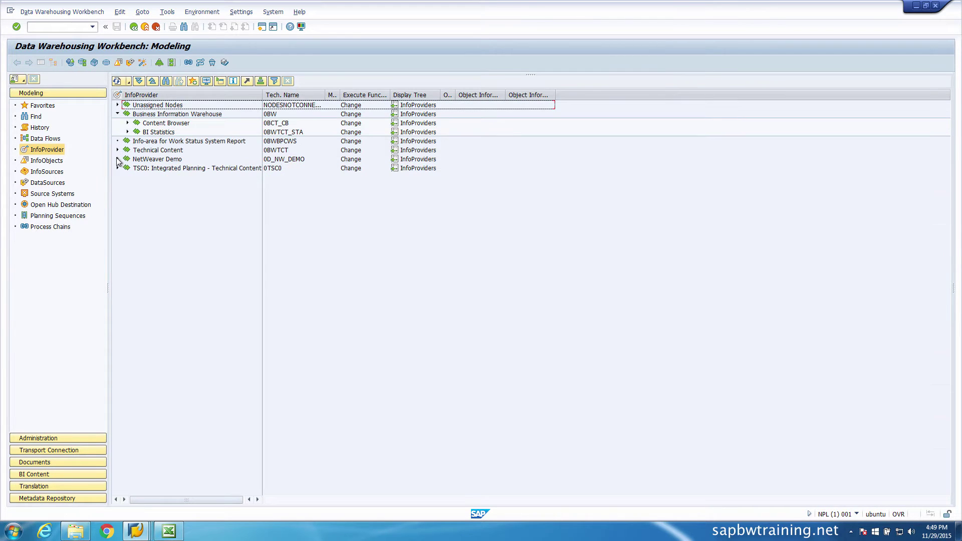
pyautogui.click(118, 114)
# Expand Unassigned Nodes and InfoProvider Demo Analytic Engine in the InfoProvider tree, and select Analytic Engine Demo DSO 2
pyautogui.click(117, 105)
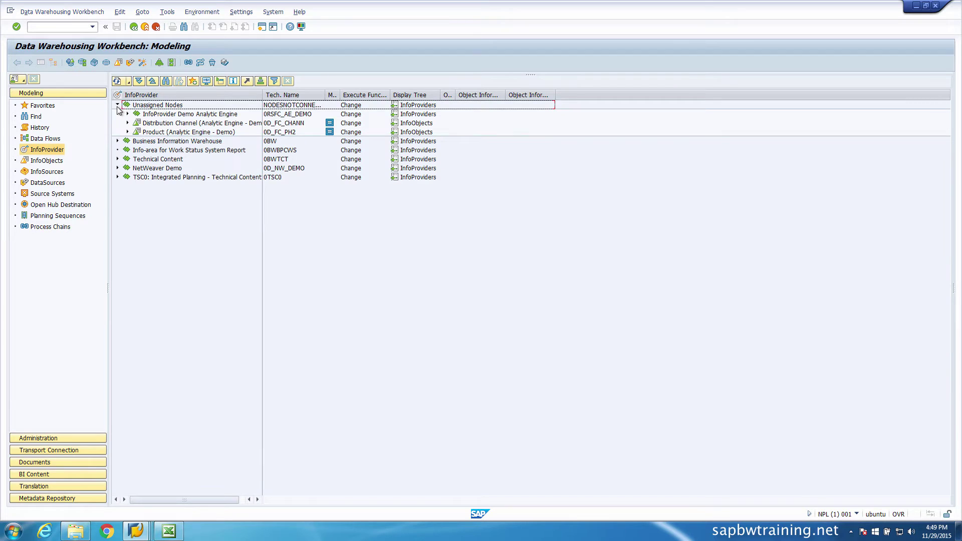
pyautogui.click(127, 113)
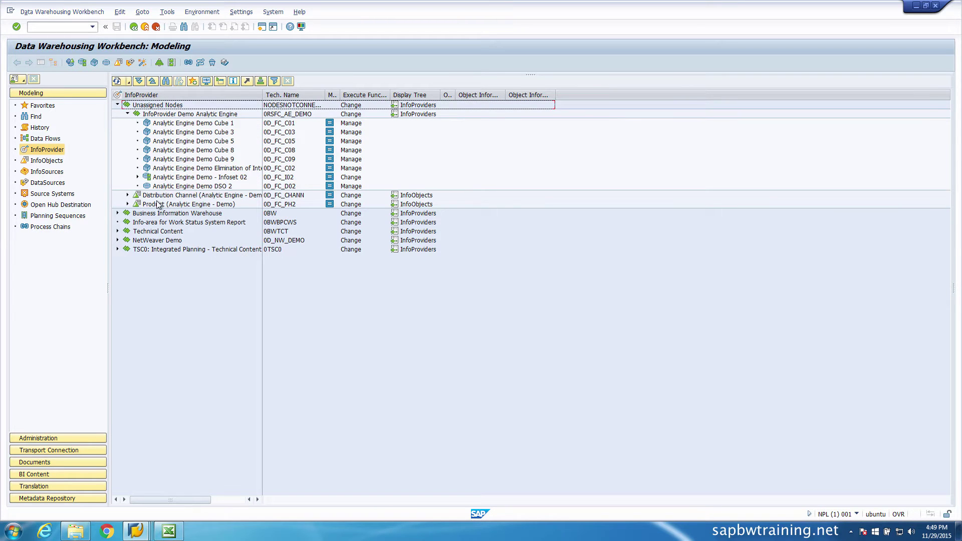
pyautogui.click(194, 187)
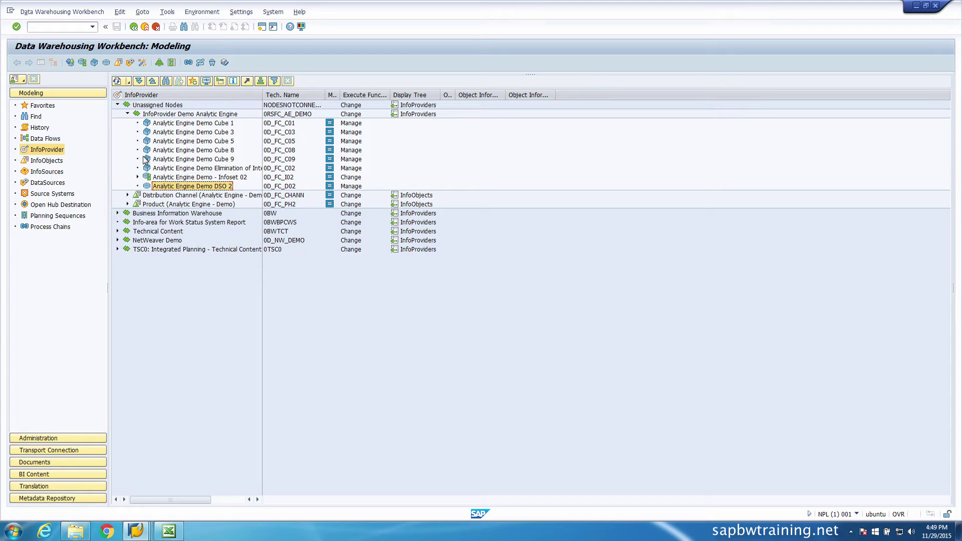
# In the InfoObjects tree, expand the characteristic and key figure catalogs of BPC IP Extension under Technical Content
pyautogui.click(47, 162)
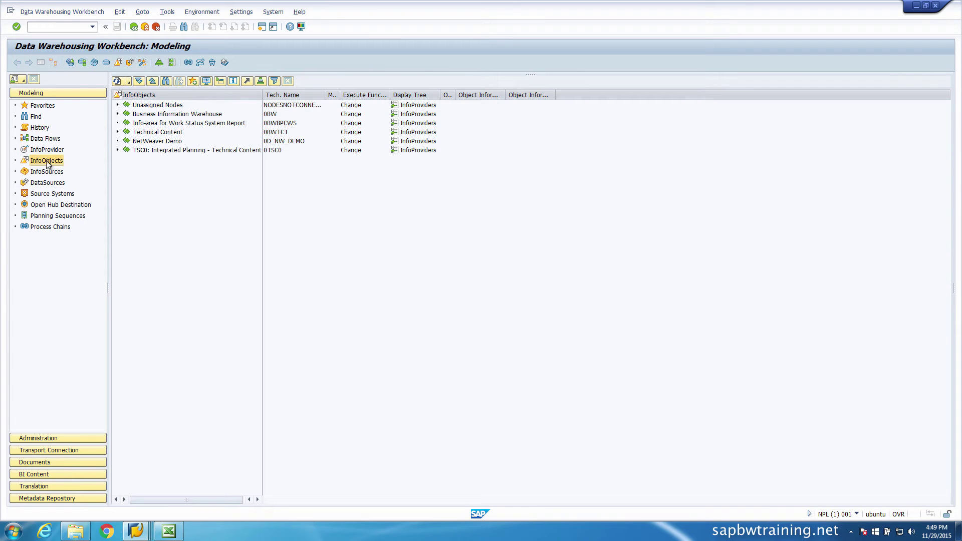
pyautogui.click(117, 132)
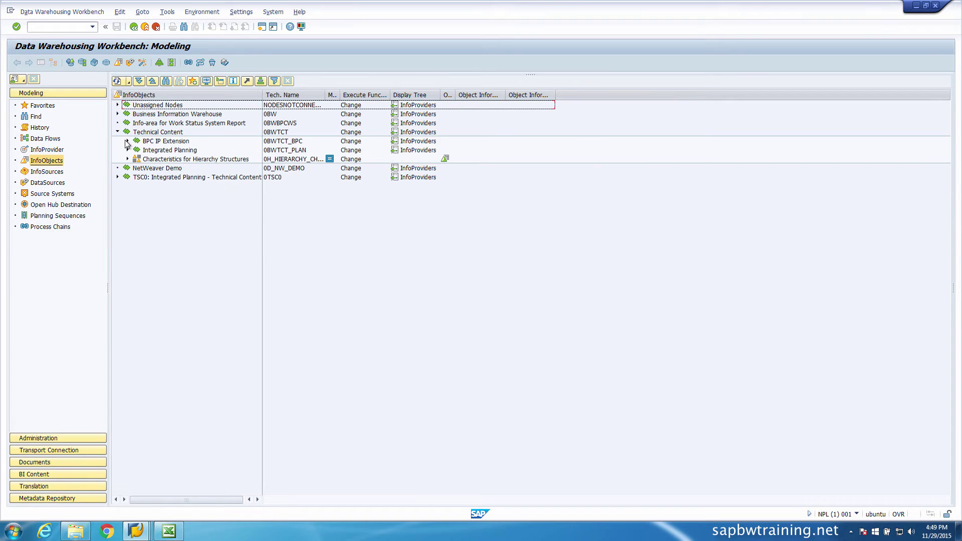
pyautogui.click(128, 141)
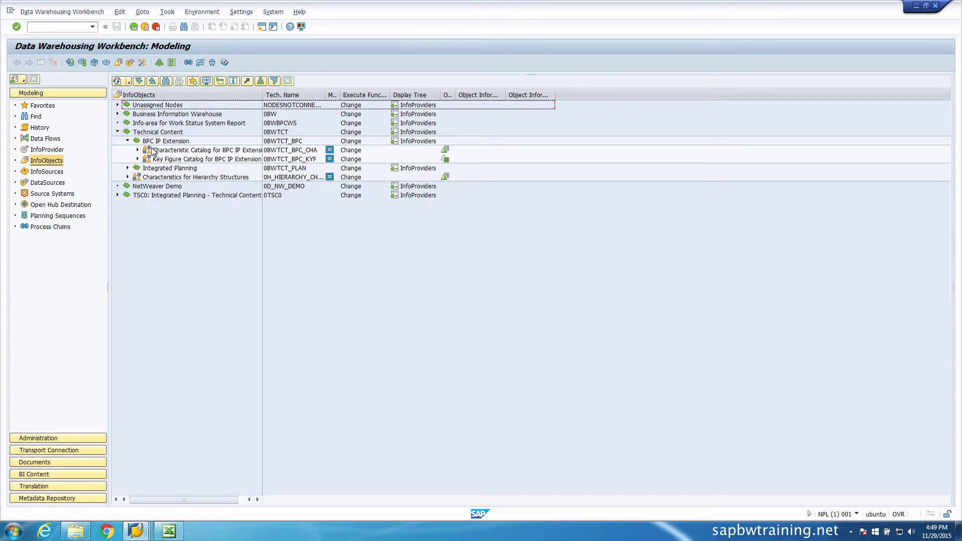
pyautogui.click(169, 151)
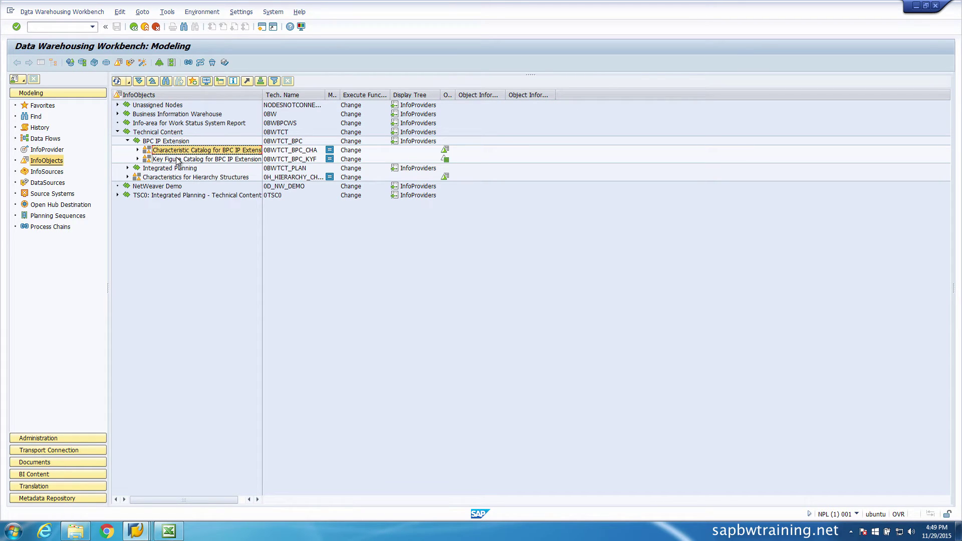
pyautogui.click(178, 161)
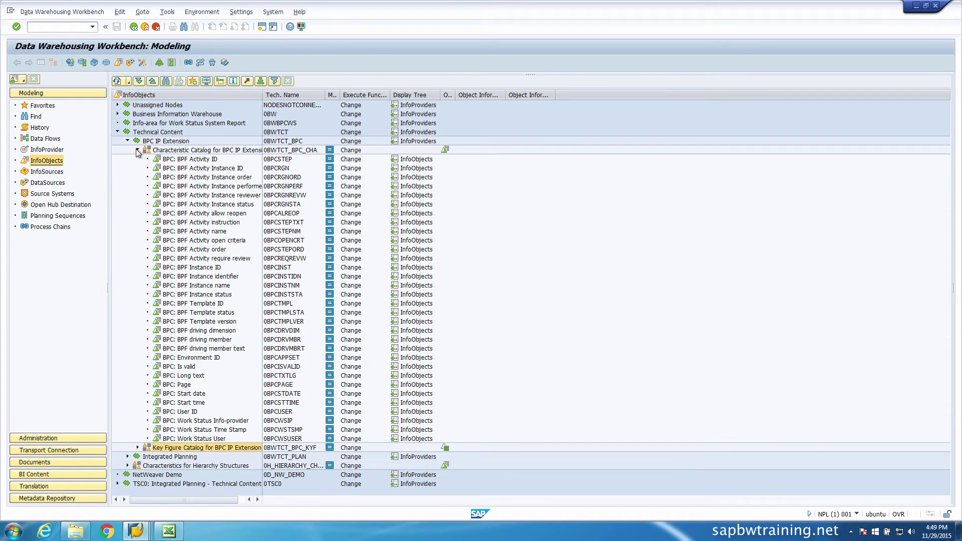
pyautogui.click(138, 150)
pyautogui.click(138, 448)
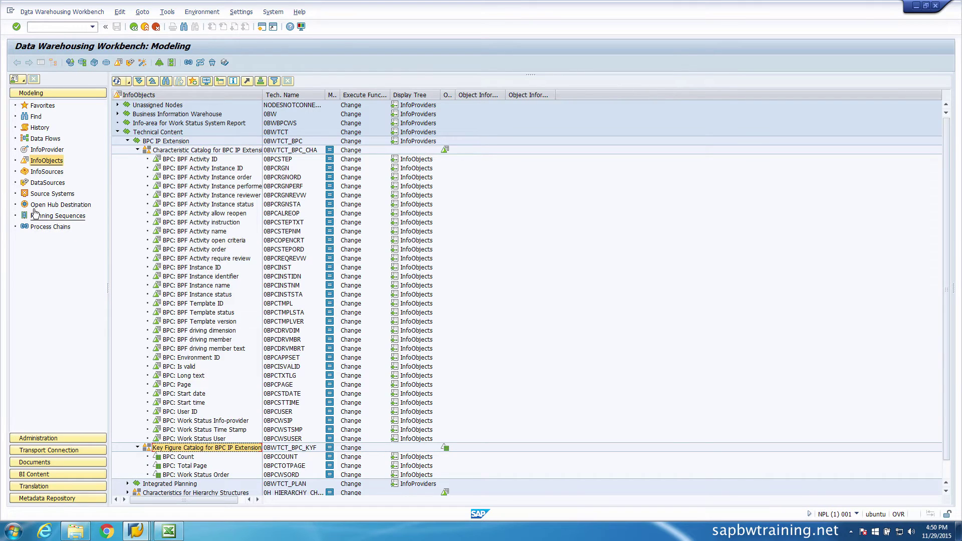
# In the InfoProvider tree, view the actions available for Distribution Channel (Analytic Engine - Demo) and expand the NetWeaver Demo InfoArea
pyautogui.click(47, 150)
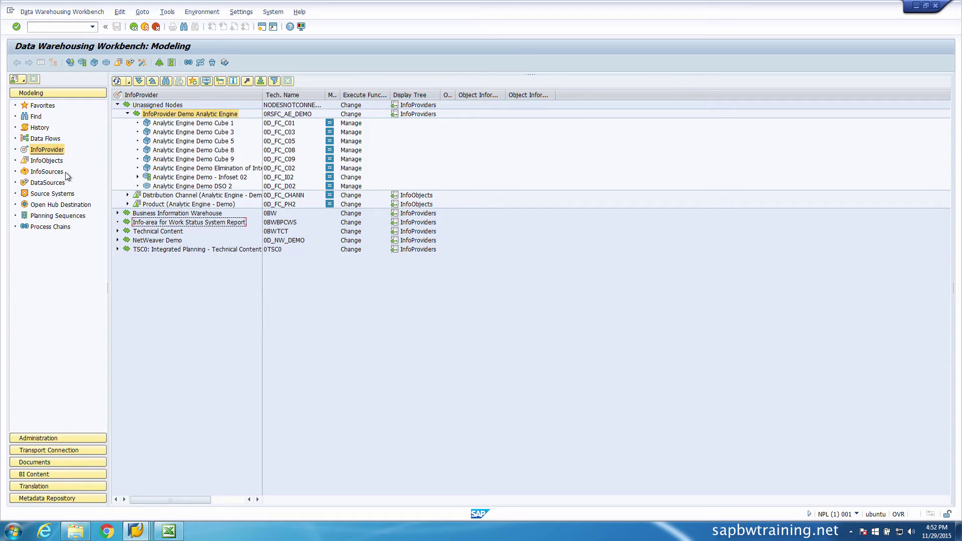
pyautogui.rightClick(166, 199)
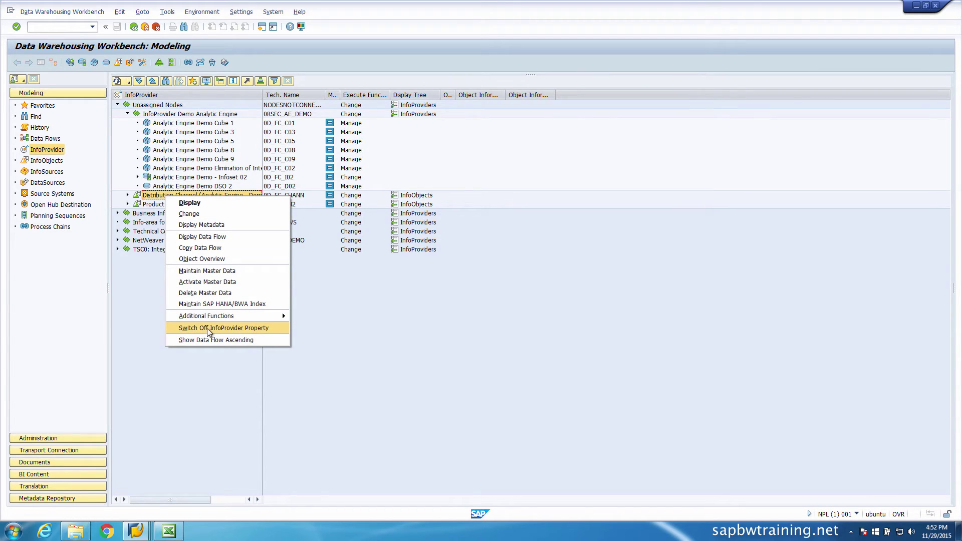
pyautogui.click(155, 328)
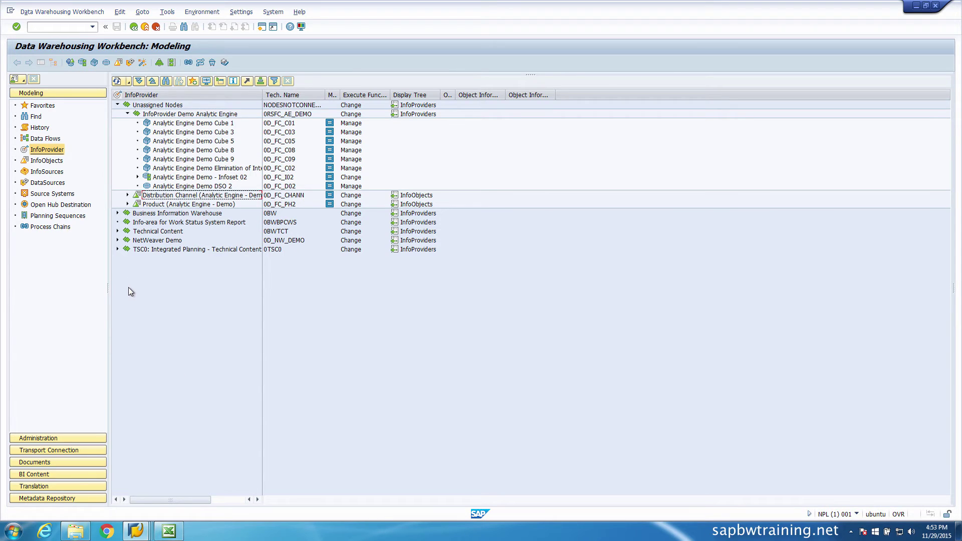
pyautogui.click(118, 241)
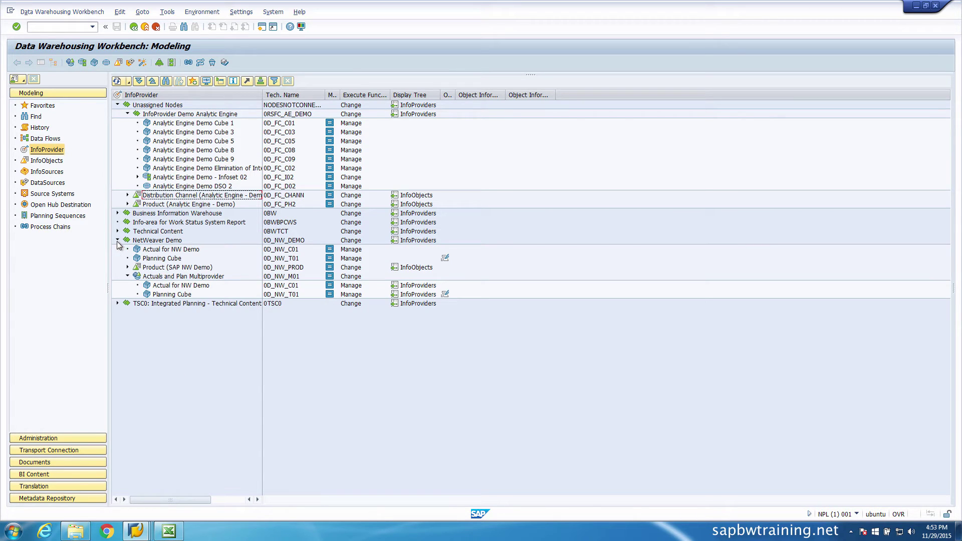
# Examine the InfoObject catalogs under Unassigned Nodes, Business Information Warehouse, Technical Content and TSC0 in the InfoObjects tree
pyautogui.click(57, 163)
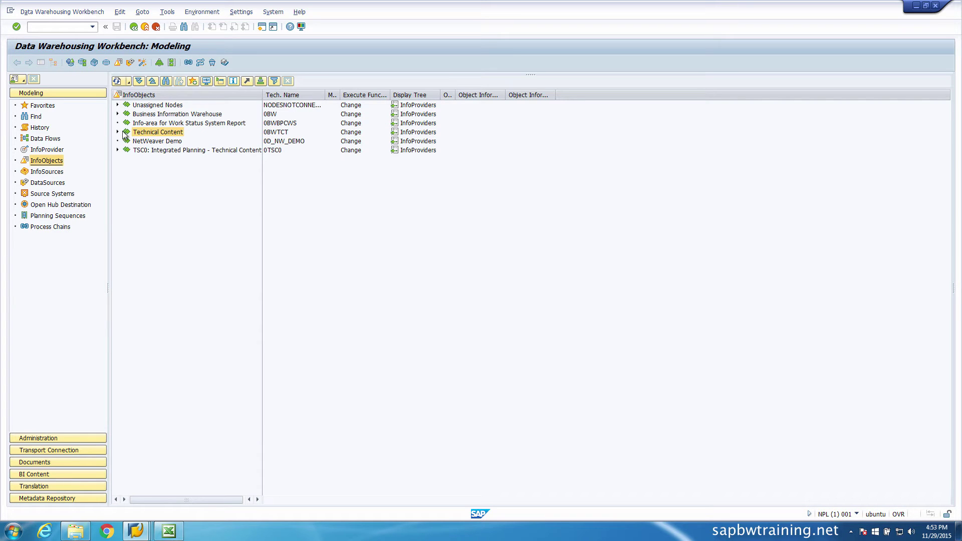
pyautogui.click(117, 105)
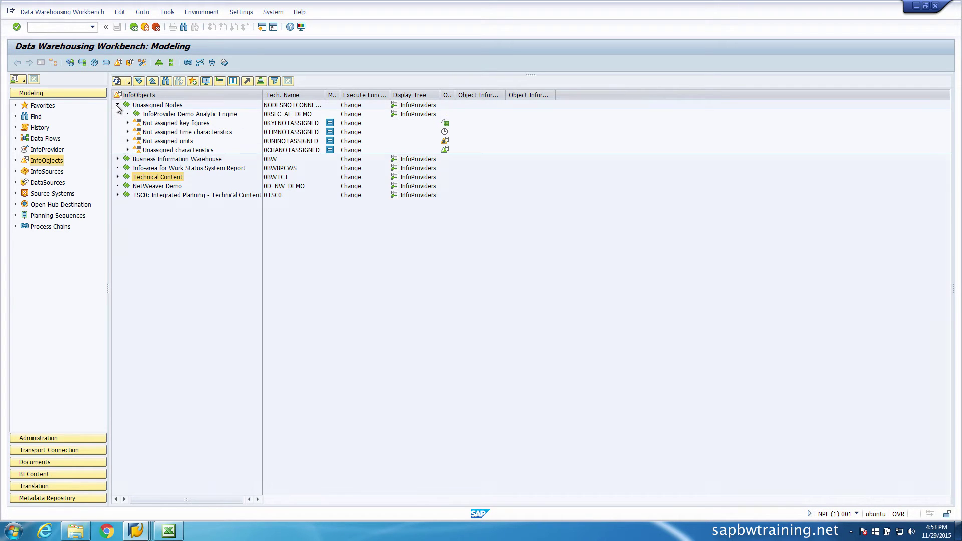
pyautogui.click(117, 159)
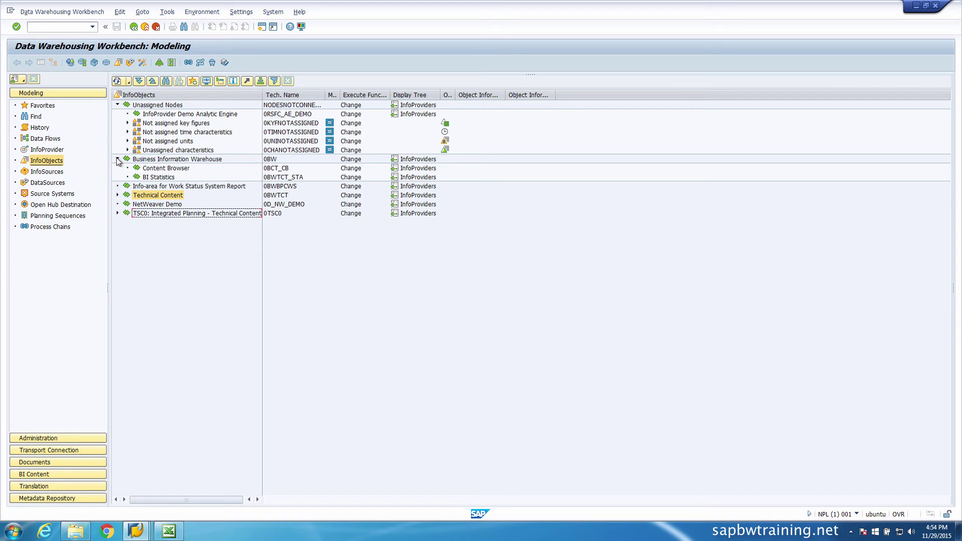
pyautogui.click(117, 195)
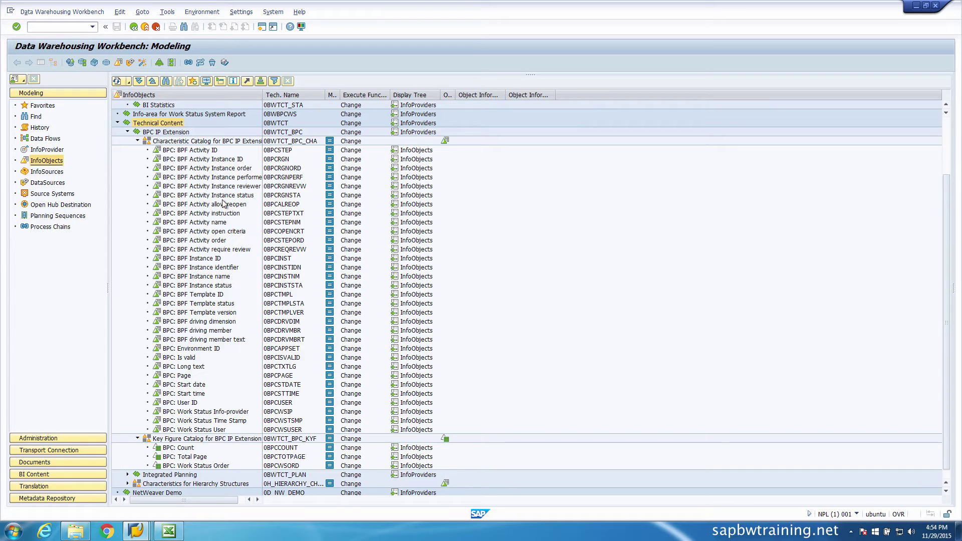
pyautogui.click(118, 123)
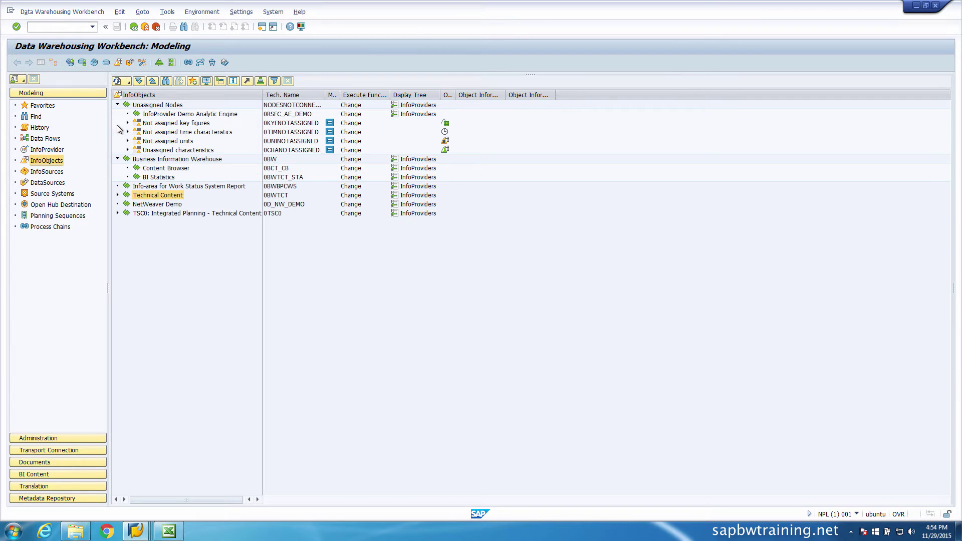
pyautogui.click(117, 213)
pyautogui.click(118, 195)
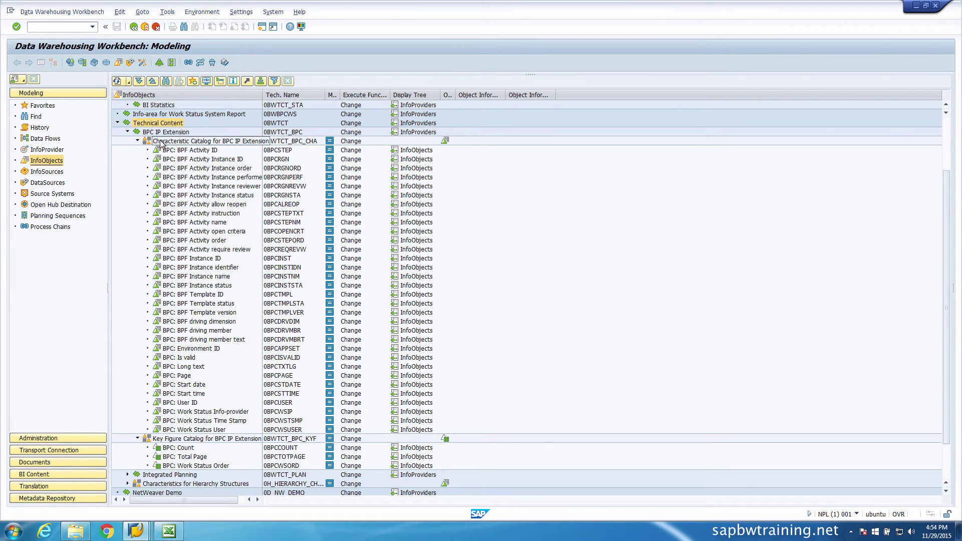
pyautogui.scroll(3, 218, 317)
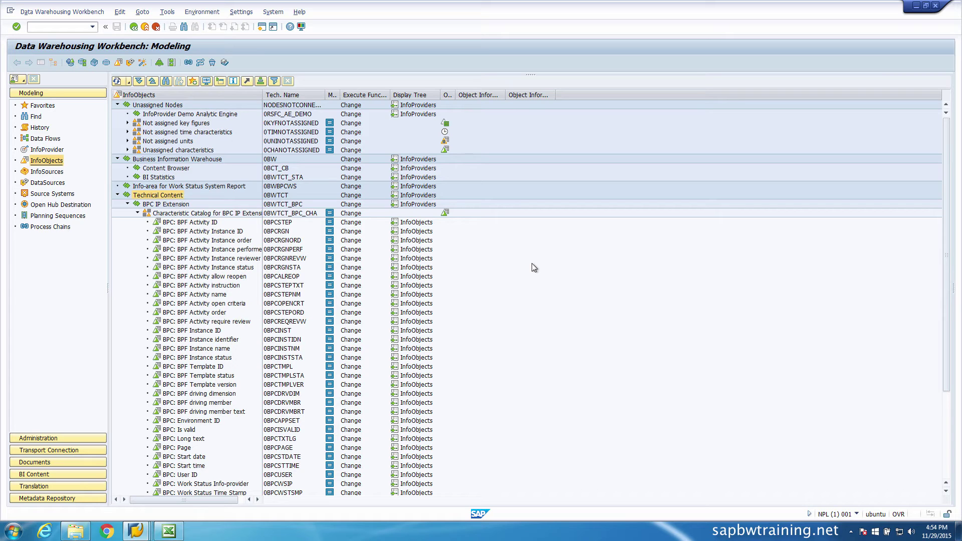
# Display the InfoSources tree and the DataSources tree for the PC_FILE source system
pyautogui.click(45, 172)
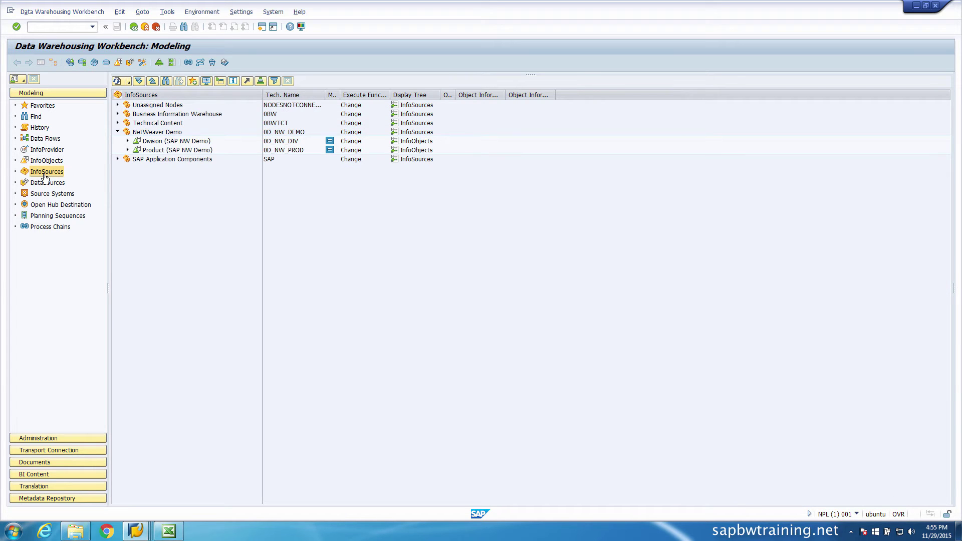
pyautogui.click(60, 183)
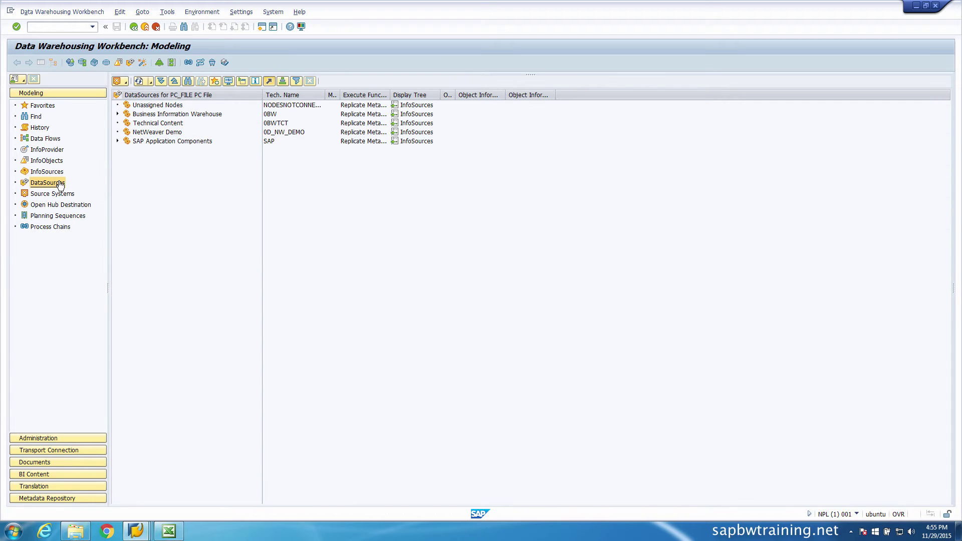
# Display the Source Systems tree, expand the BW folder, and show the DataSources of the PC File source system
pyautogui.click(69, 194)
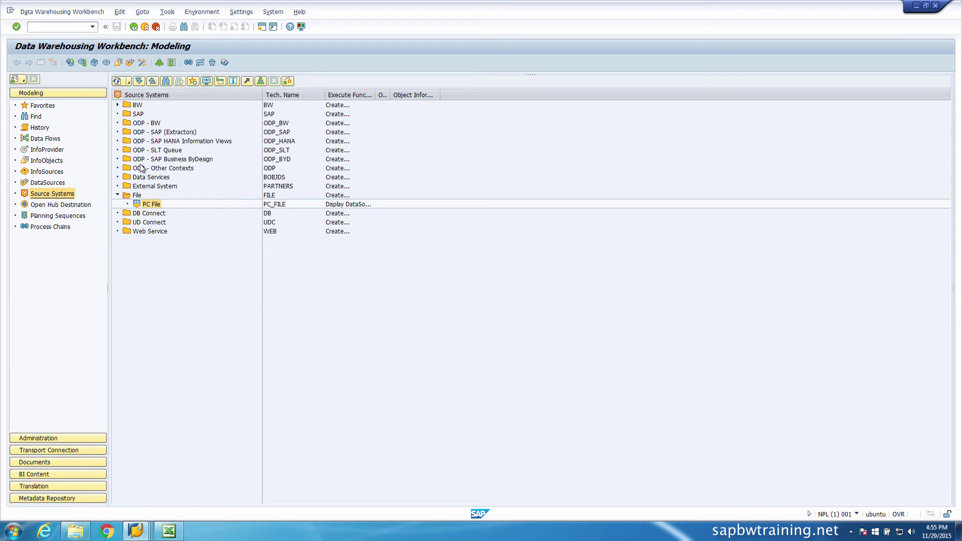
pyautogui.click(118, 105)
pyautogui.click(139, 115)
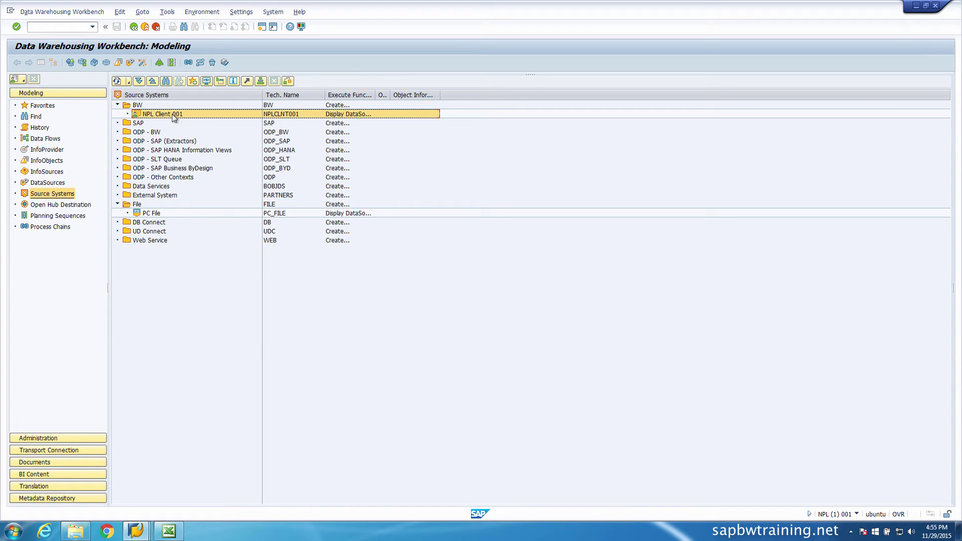
pyautogui.doubleClick(148, 213)
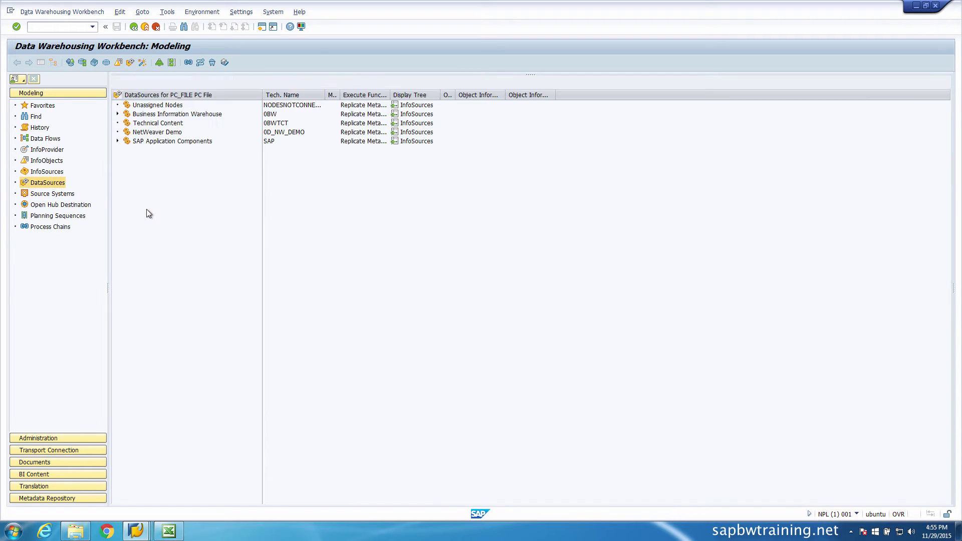
# Expand Business Information Warehouse, BI Data Slices and SAP Application Components, and view the actions available for BW Data Slice Master Data
pyautogui.click(118, 114)
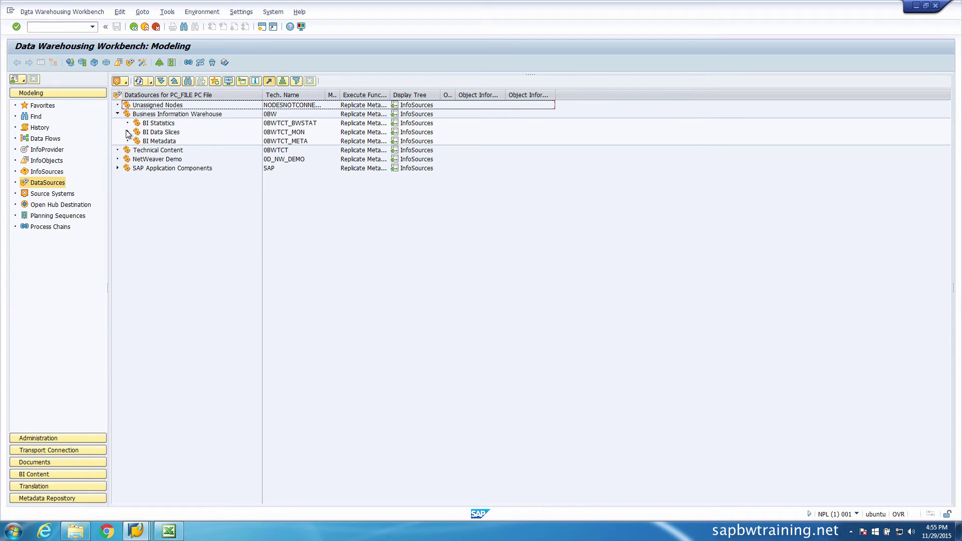
pyautogui.click(128, 132)
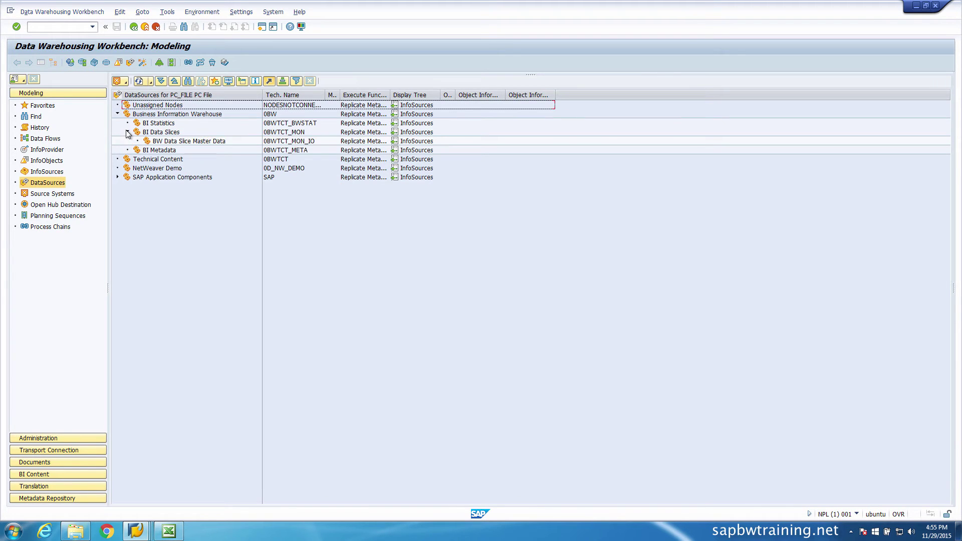
pyautogui.click(118, 177)
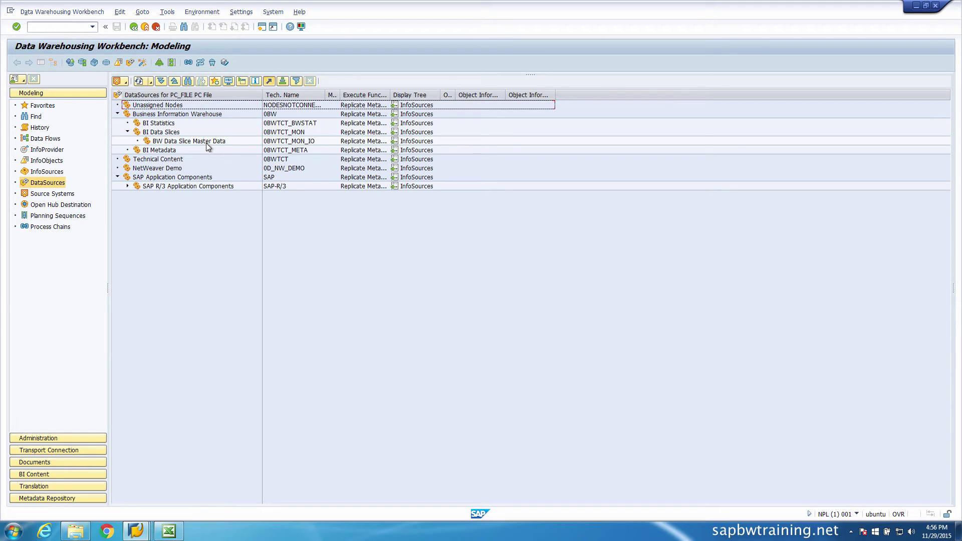
pyautogui.rightClick(173, 141)
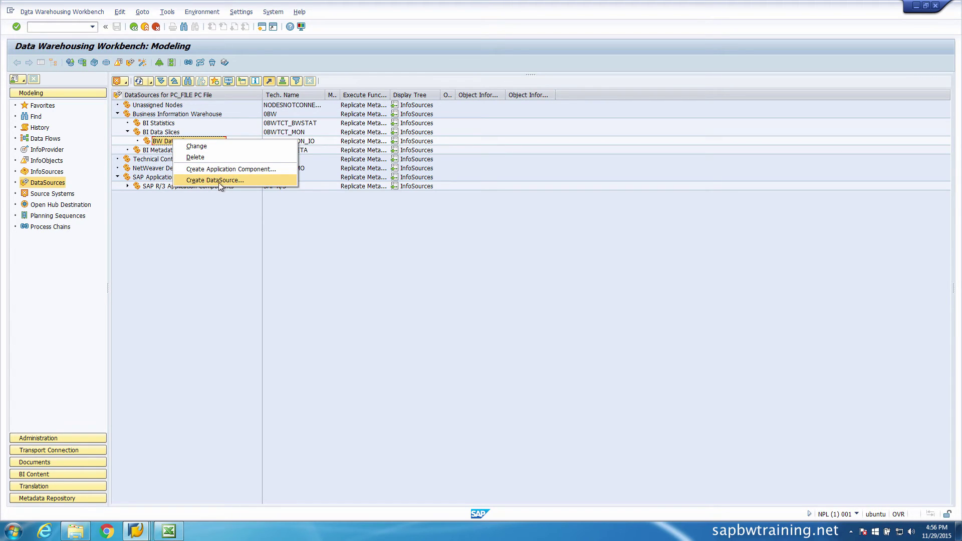
pyautogui.click(223, 247)
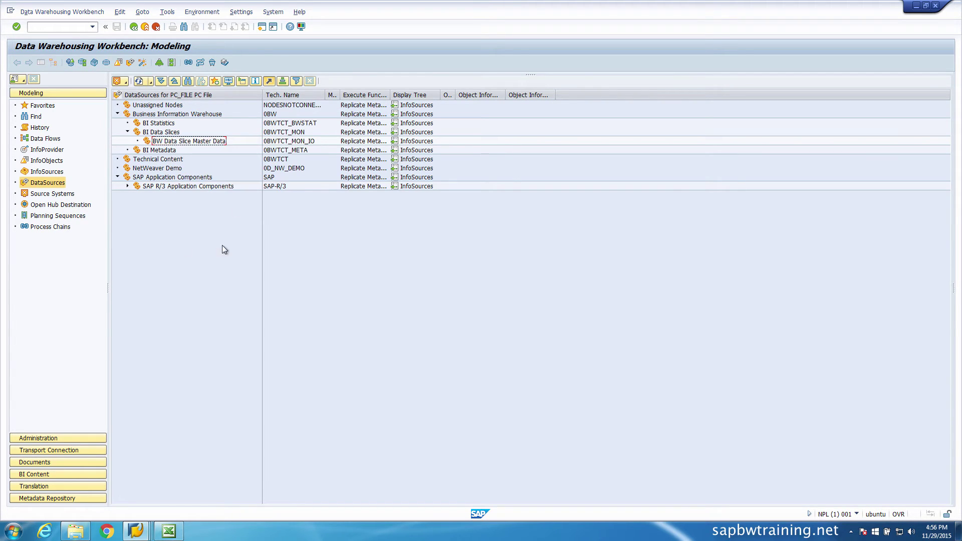
# Display the Open Hub Destination, Planning Sequences and Process Chains trees one after another
pyautogui.click(85, 208)
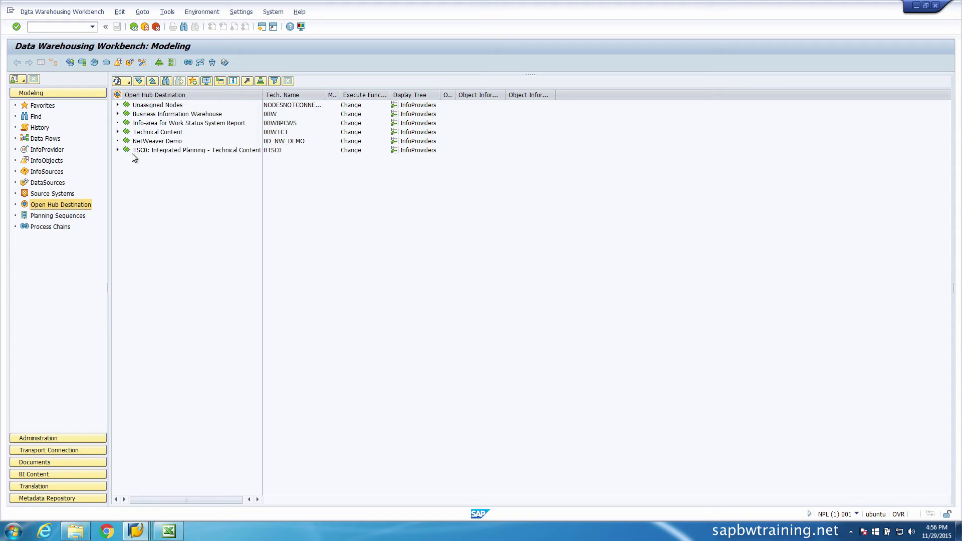
pyautogui.click(69, 218)
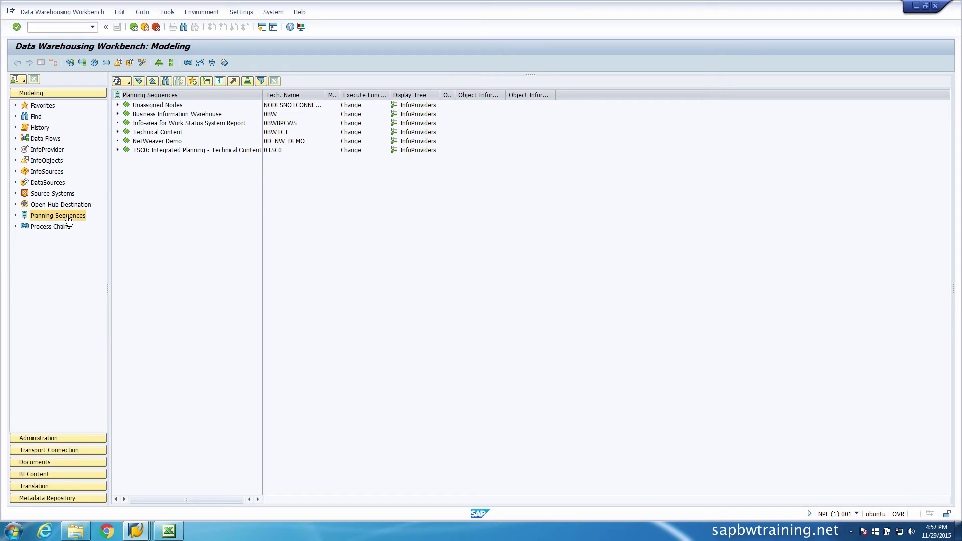
pyautogui.click(45, 230)
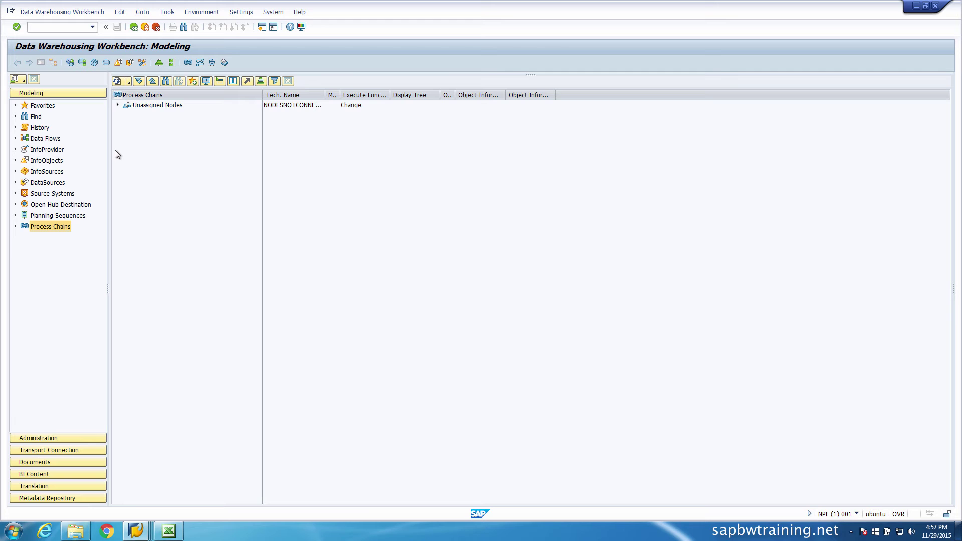
# Expand the process chains under Unassigned Nodes and look at the Report Availability Status and System Master Data chains
pyautogui.doubleClick(157, 105)
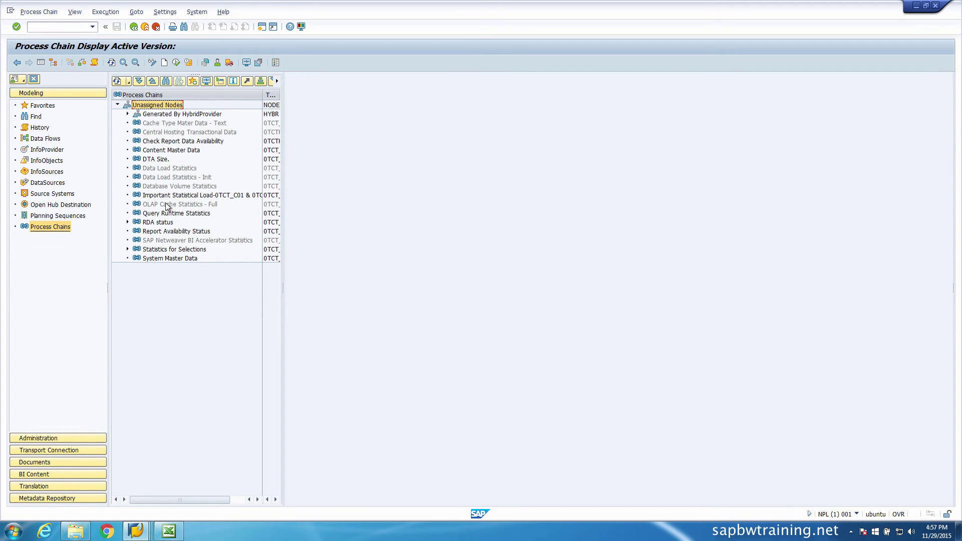
pyautogui.click(170, 231)
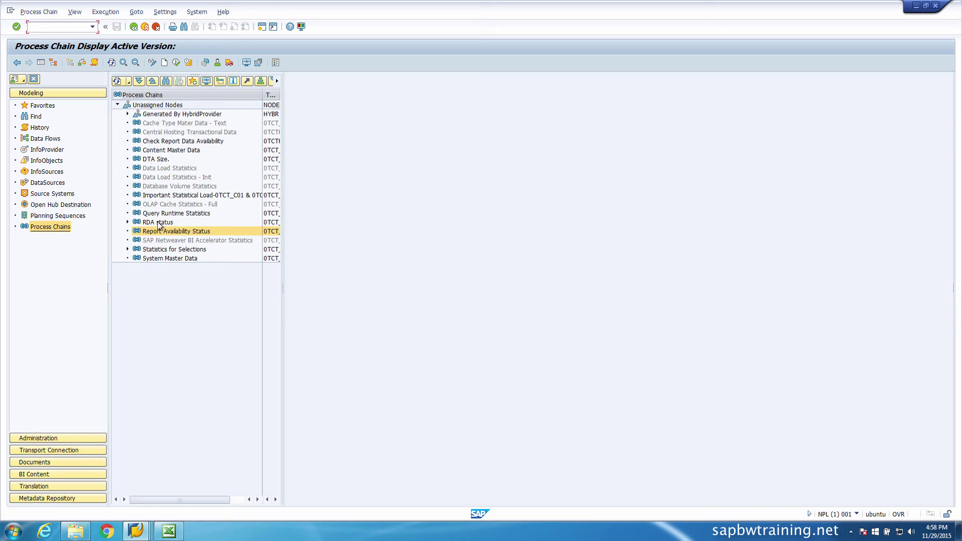
pyautogui.click(165, 260)
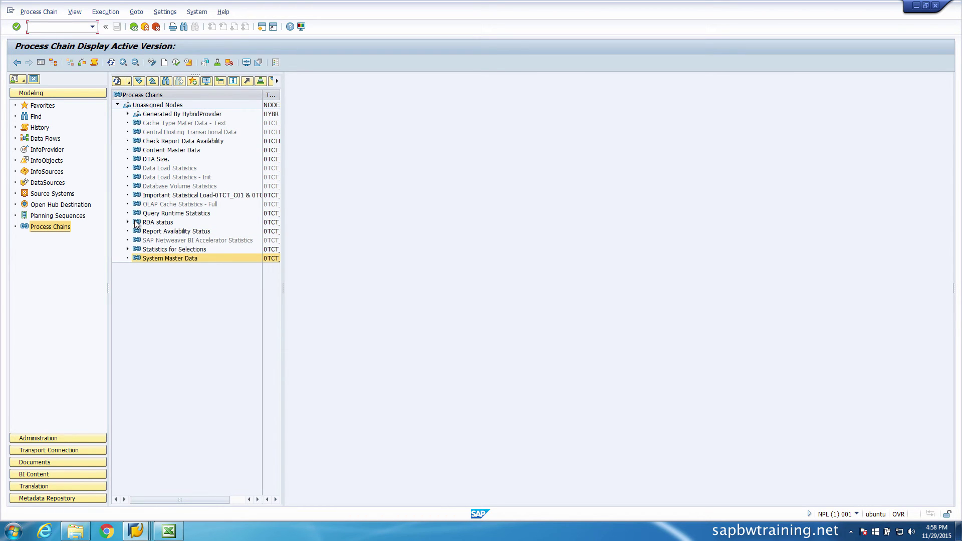
# In the Data Flows tree, expand Technical Content, Integrated Planning and Planning Process Management (PPM)
pyautogui.click(45, 138)
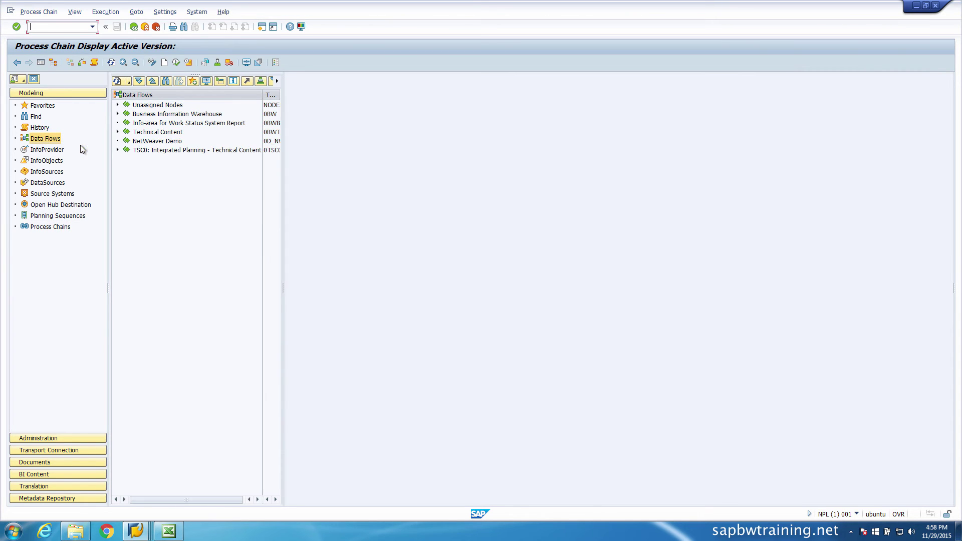
pyautogui.click(117, 132)
pyautogui.click(132, 159)
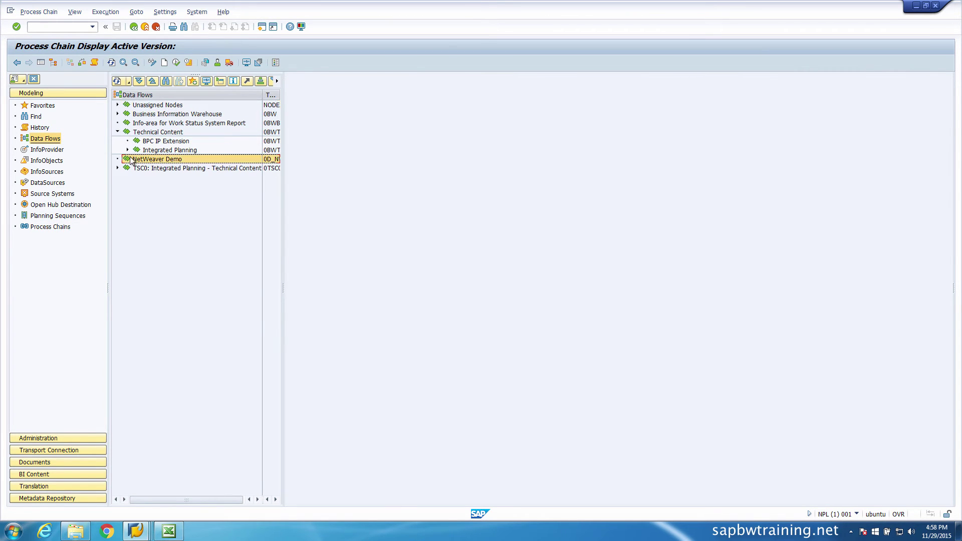
pyautogui.click(129, 150)
pyautogui.click(137, 168)
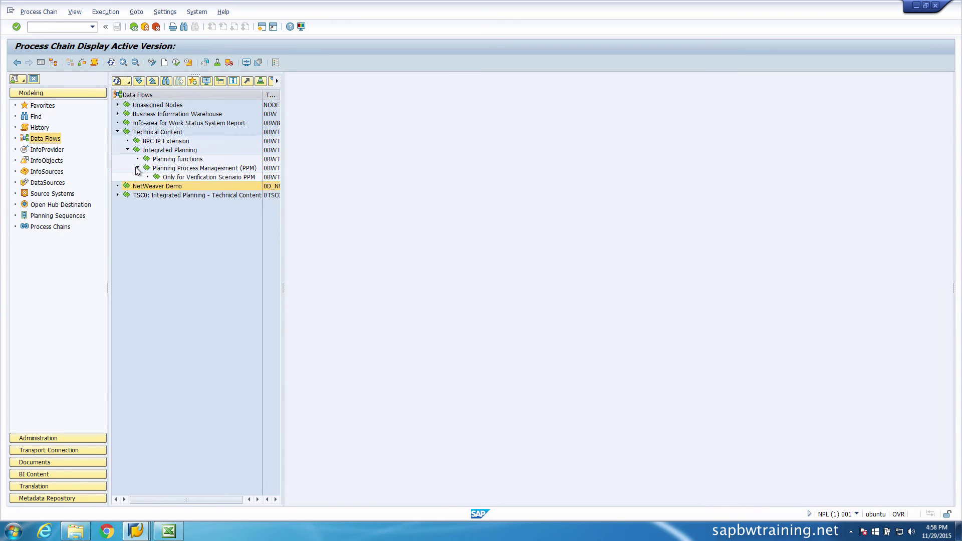
# View the history of accessed objects and the general search options of the workbench, leaving the search without running it
pyautogui.click(40, 128)
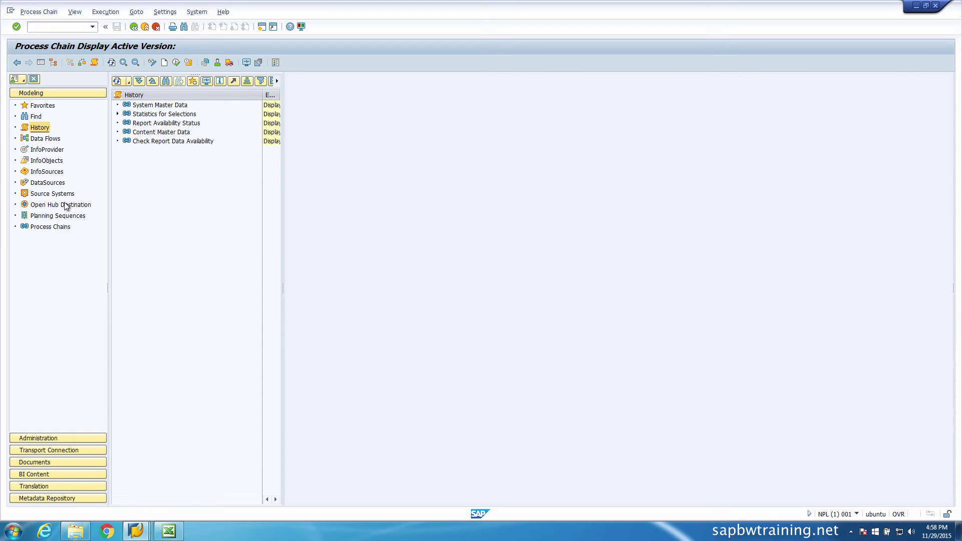
pyautogui.click(38, 117)
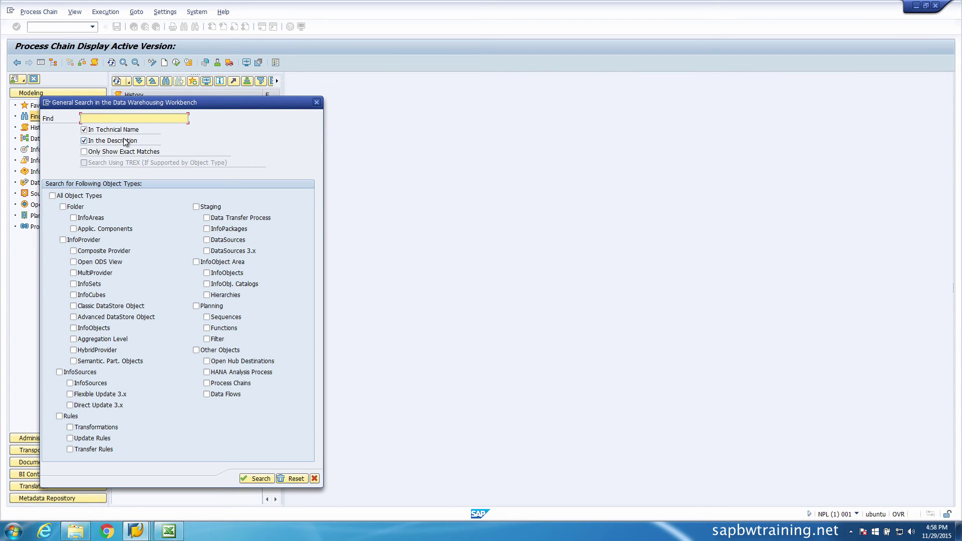
pyautogui.click(126, 119)
pyautogui.click(317, 103)
# Display the InfoProvider tree, widen its pane to show more columns, and select the technical name of Analytic Engine Demo Cube 1
pyautogui.click(47, 149)
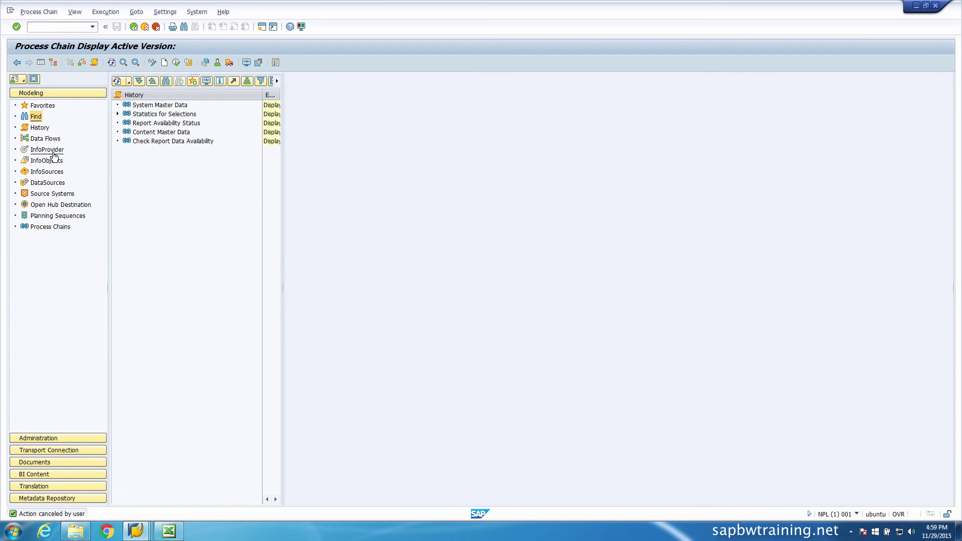
pyautogui.moveTo(284, 122); pyautogui.dragTo(311, 127)
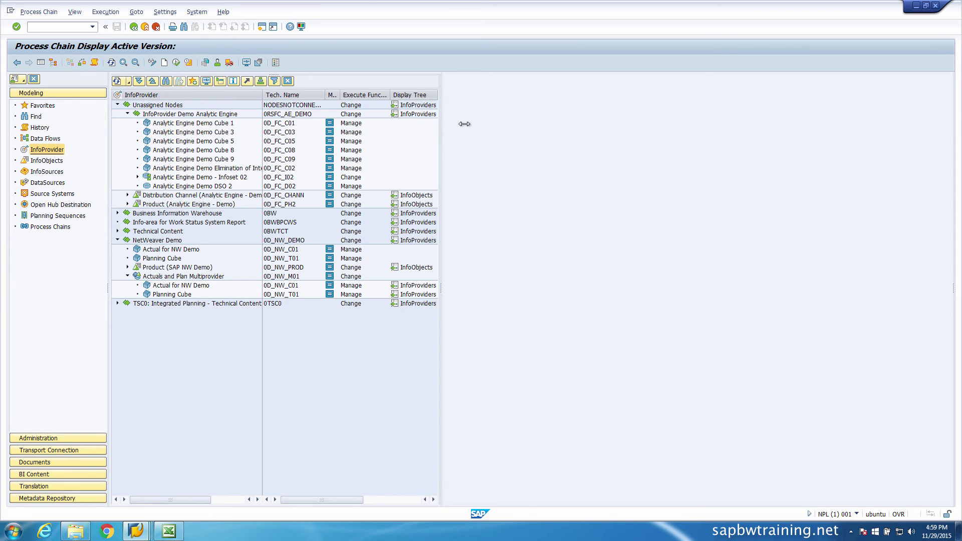
pyautogui.click(281, 125)
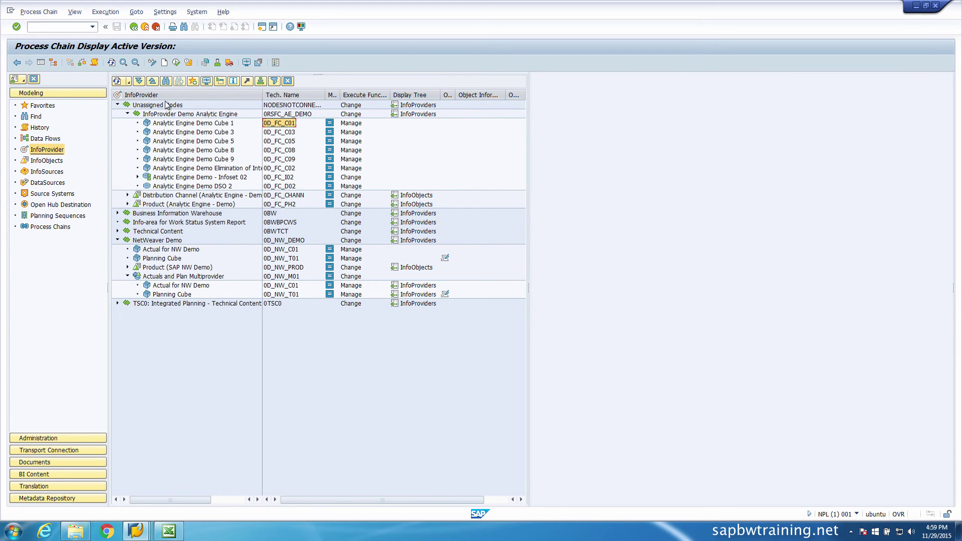
# Choose the Hide Navigator After Navigation and Hide Tree After Navigation options for the navigation area
pyautogui.click(21, 82)
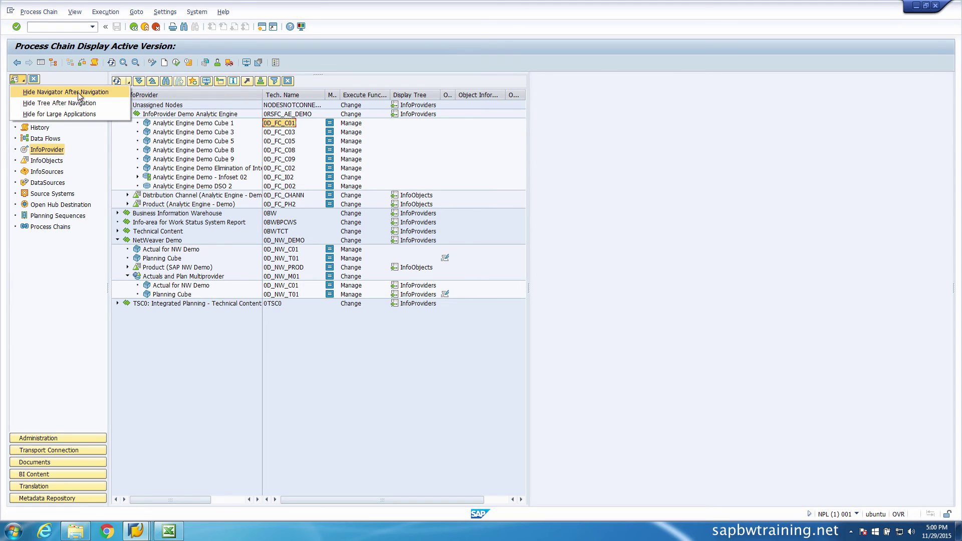
pyautogui.click(109, 93)
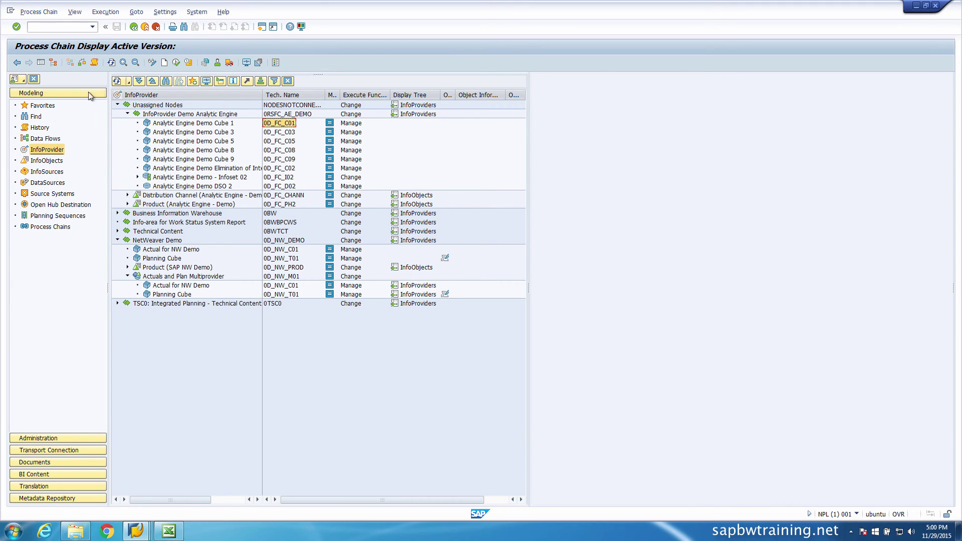
pyautogui.click(23, 80)
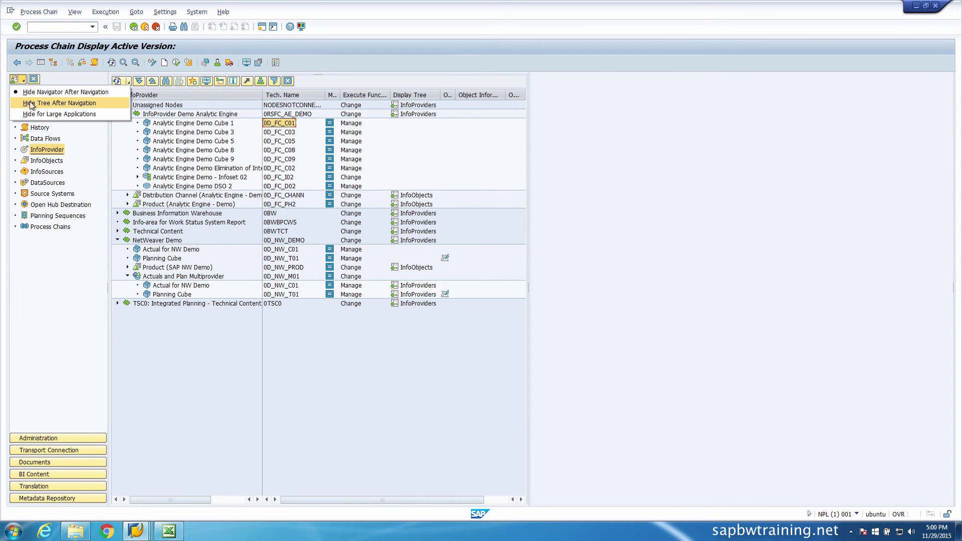
pyautogui.click(30, 105)
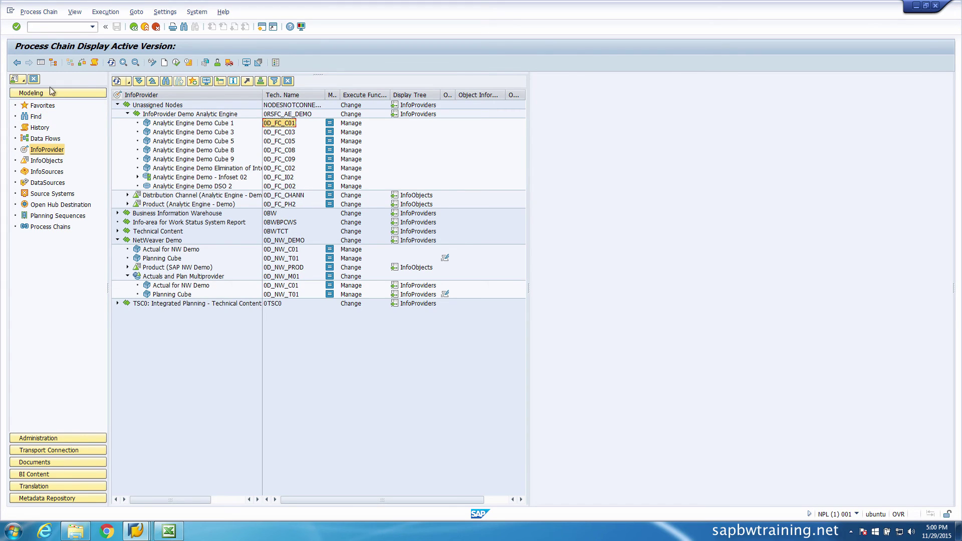
# Restart the Data Warehousing Workbench in the current session with the transaction command /nrsa1
pyautogui.click(72, 29)
pyautogui.write('/nrsa1')
pyautogui.press('BackSpace')
pyautogui.press('BackSpace')
pyautogui.press('BackSpace')
pyautogui.press('BackSpace')
pyautogui.press('BackSpace')
pyautogui.press('BackSpace')
pyautogui.write('/nr')
pyautogui.press('BackSpace')
pyautogui.press('BackSpace')
pyautogui.press('BackSpace')
pyautogui.click(72, 29)
pyautogui.write('sm6')
pyautogui.press('Return')
pyautogui.click(71, 29)
pyautogui.write('/n')
pyautogui.press('Return')
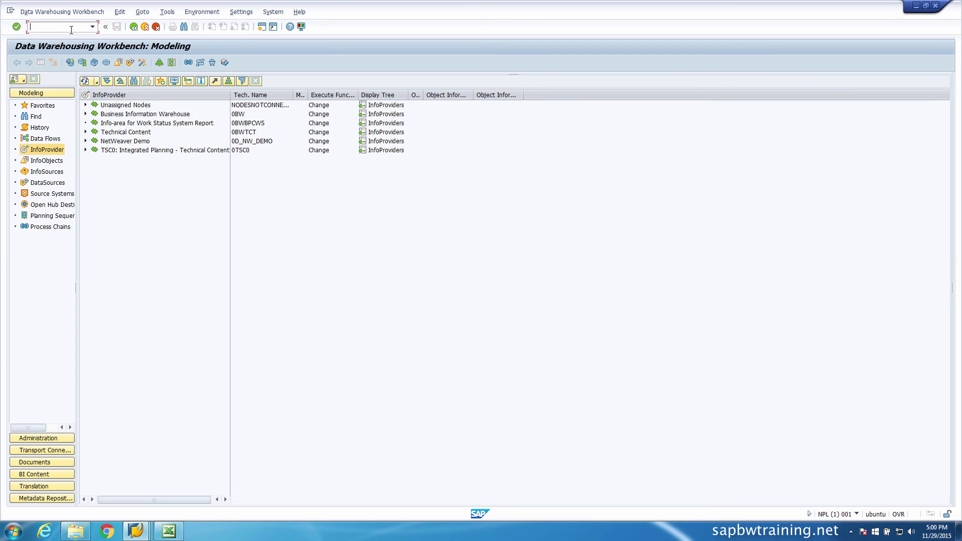
# Open the system-wide work process overview in a new session with the transaction command /osm66
pyautogui.write('/o')
pyautogui.write('m66')
pyautogui.press('Return')
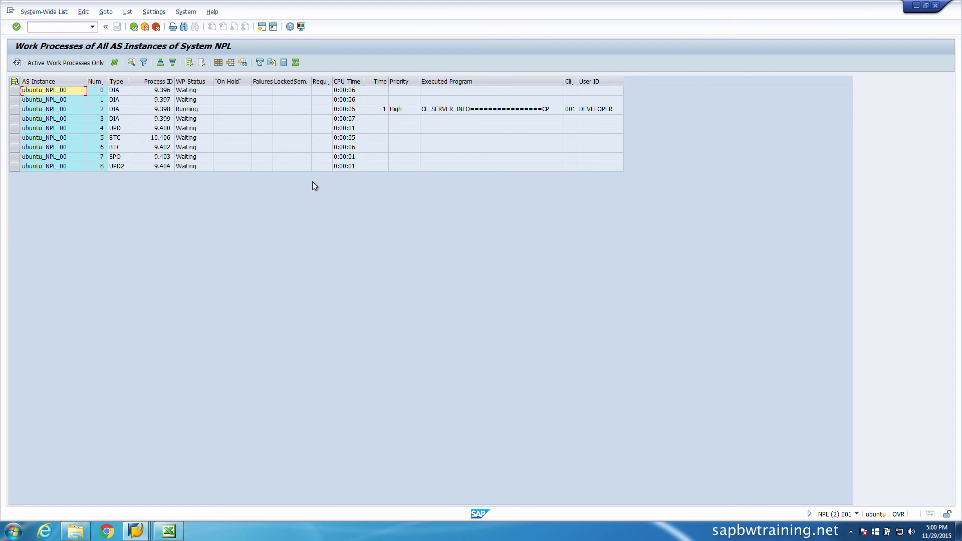
# Shrink the work process overview to a floating window, place it over the workbench, and close that session
pyautogui.doubleClick(366, 8)
pyautogui.moveTo(288, 81); pyautogui.dragTo(663, 108)
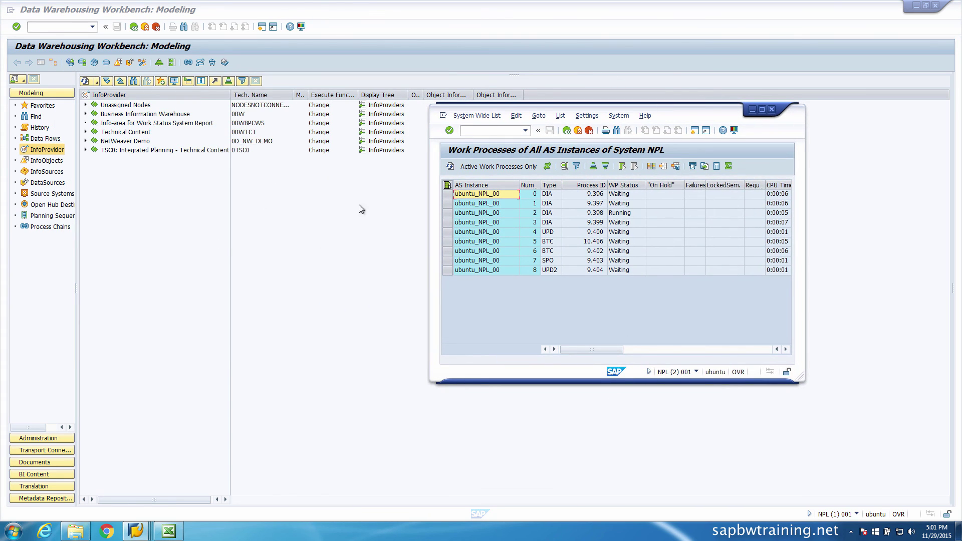
pyautogui.click(773, 111)
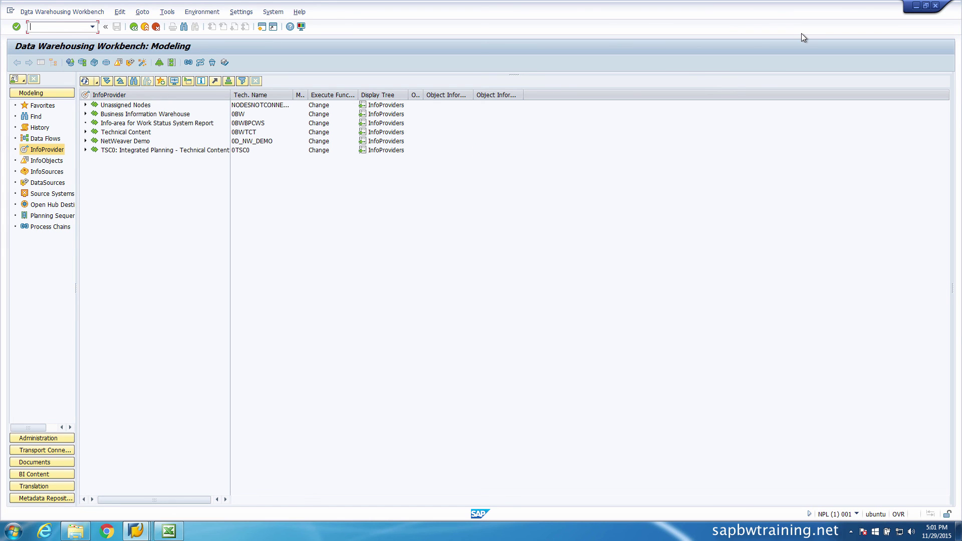
# Minimize the workbench, switch to the beer_data workbook in Excel, and examine its Brewery and Regional_Rank columns
pyautogui.click(917, 6)
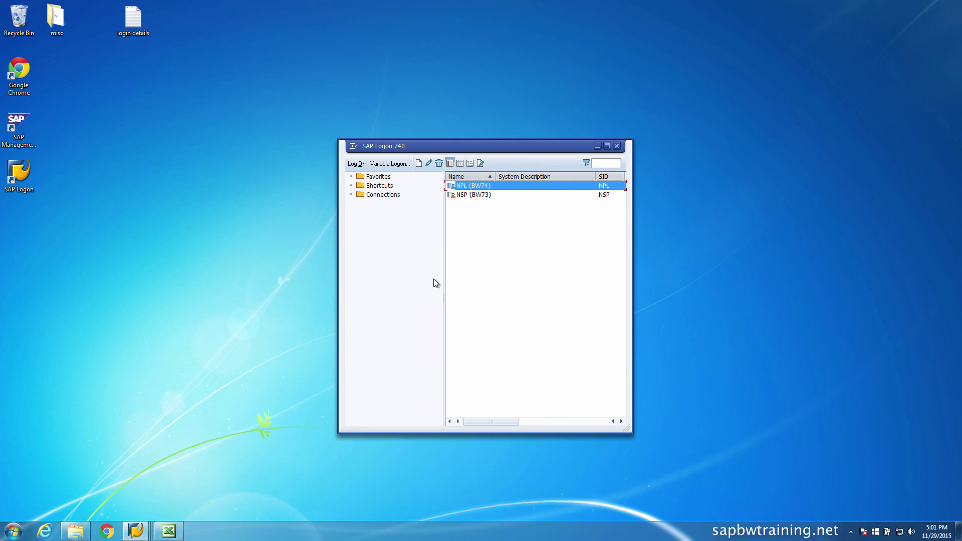
pyautogui.click(177, 533)
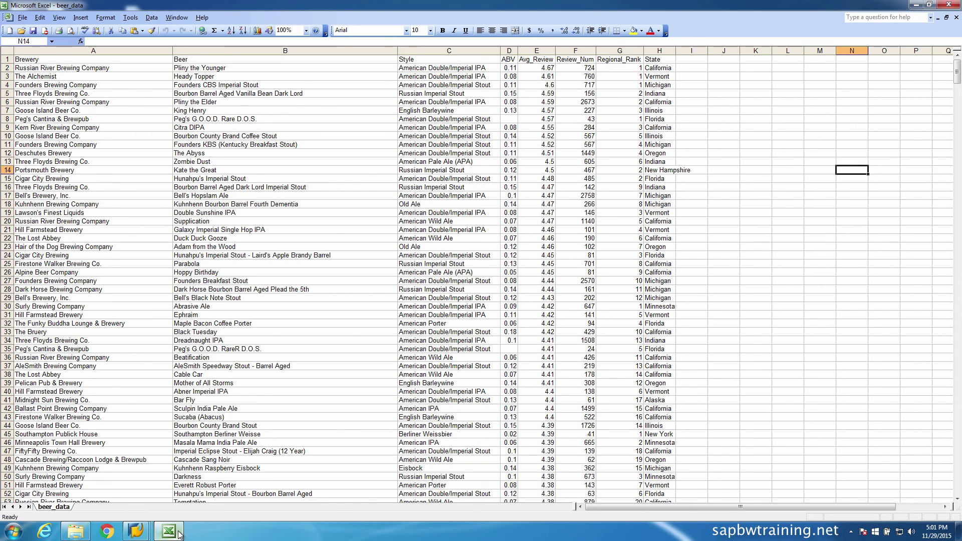
pyautogui.click(49, 134)
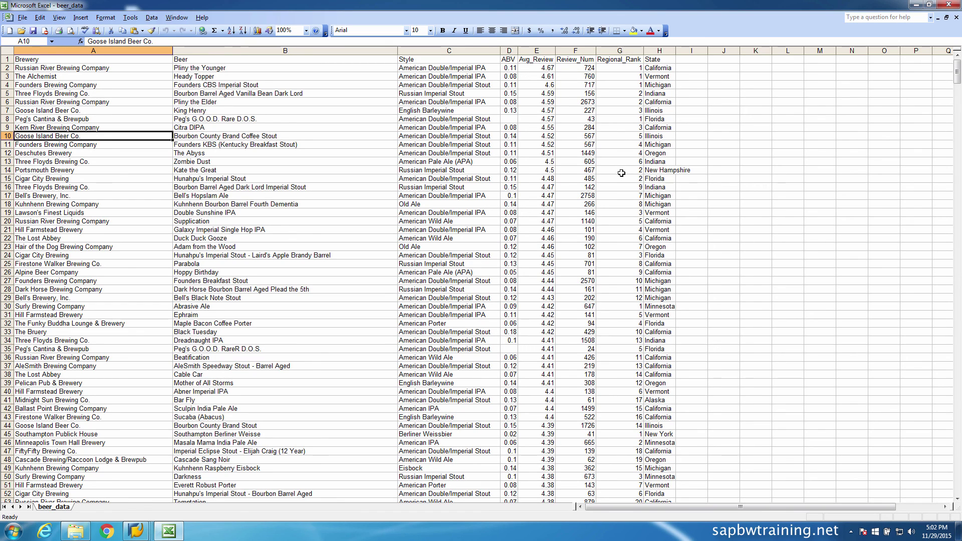
pyautogui.click(627, 71)
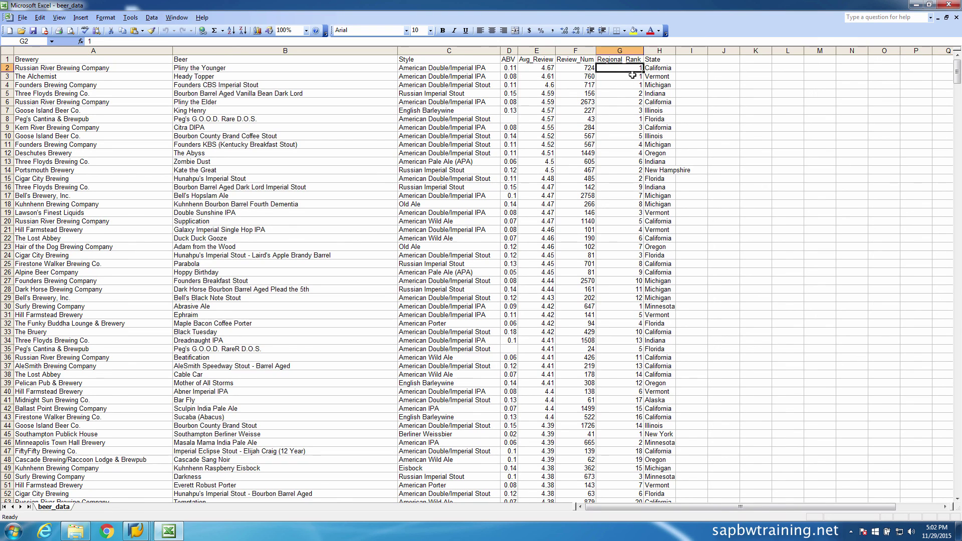
pyautogui.click(633, 75)
pyautogui.click(632, 91)
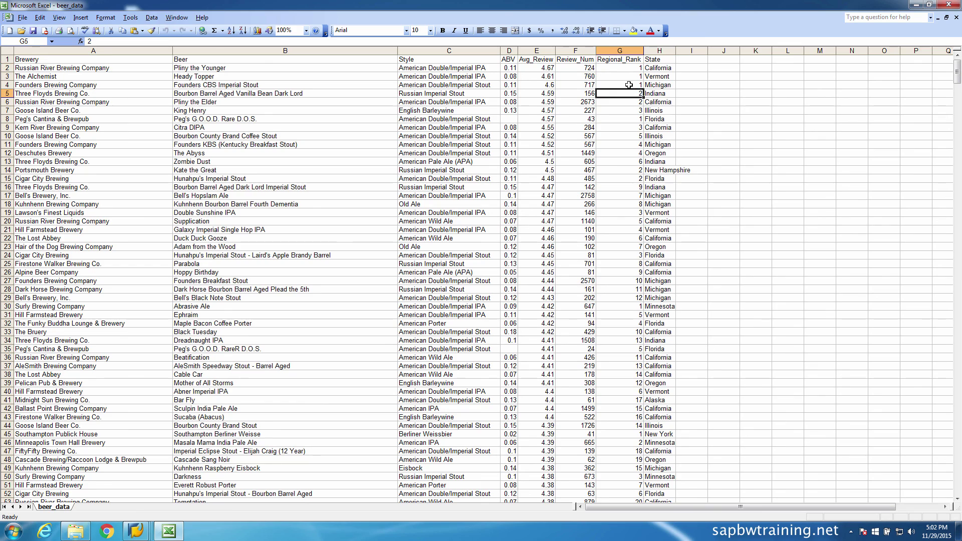